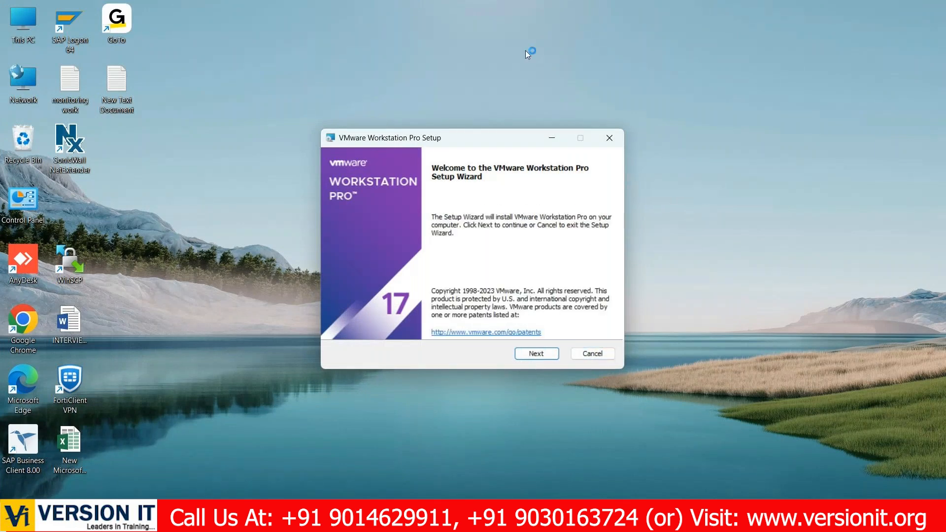
- Accept the VMware Workstation Pro license agreement and keep the default compatibility and custom setup options, without installing WHP automatically
{"action": "left_click", "coordinate": [544, 355]}
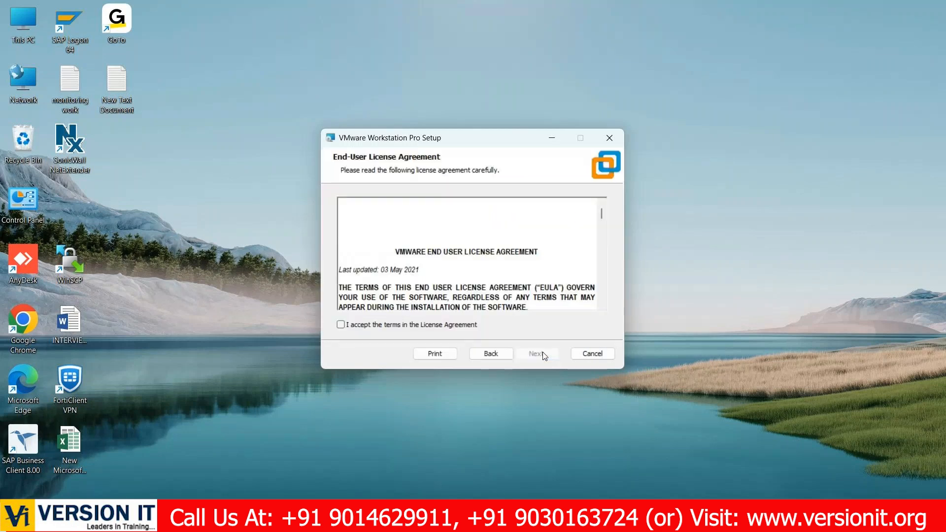
{"action": "left_click", "coordinate": [441, 324]}
{"action": "left_click", "coordinate": [528, 353]}
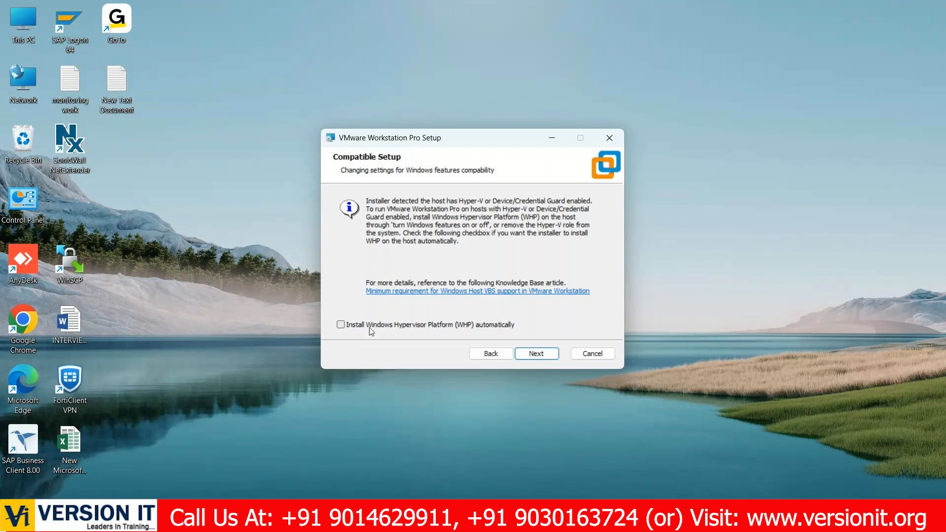
{"action": "left_click", "coordinate": [535, 354]}
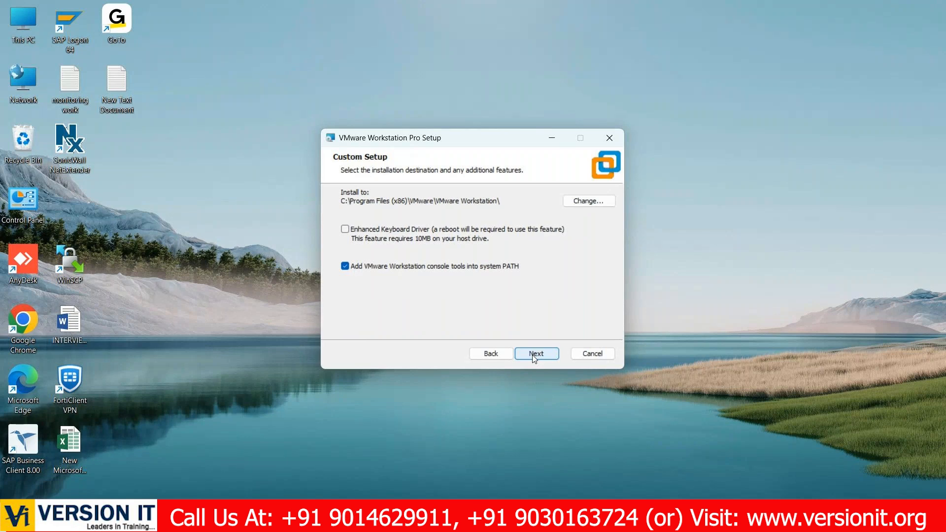
{"action": "left_click", "coordinate": [534, 357]}
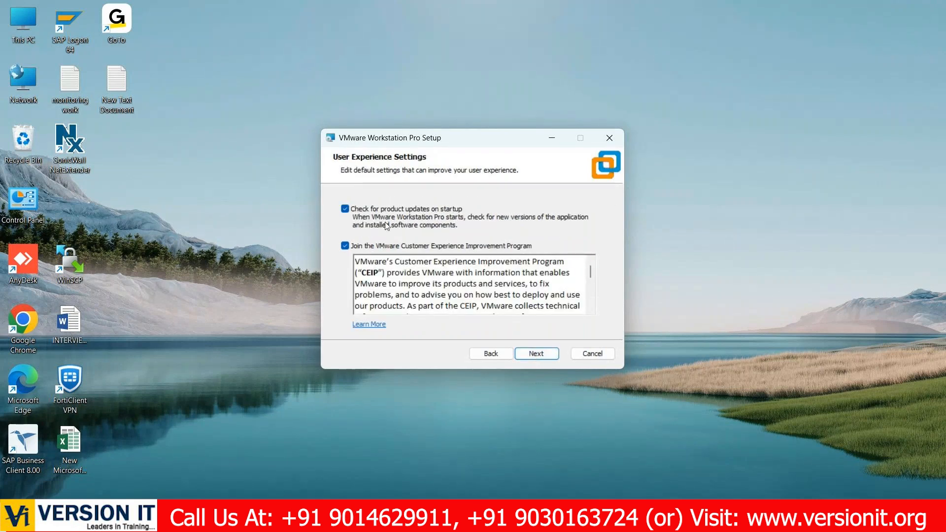
- Disable startup update checks and the Customer Experience Improvement Program, then install with Desktop and Start Menu shortcuts
{"action": "left_click", "coordinate": [345, 209]}
{"action": "left_click", "coordinate": [346, 246]}
{"action": "left_click", "coordinate": [526, 354]}
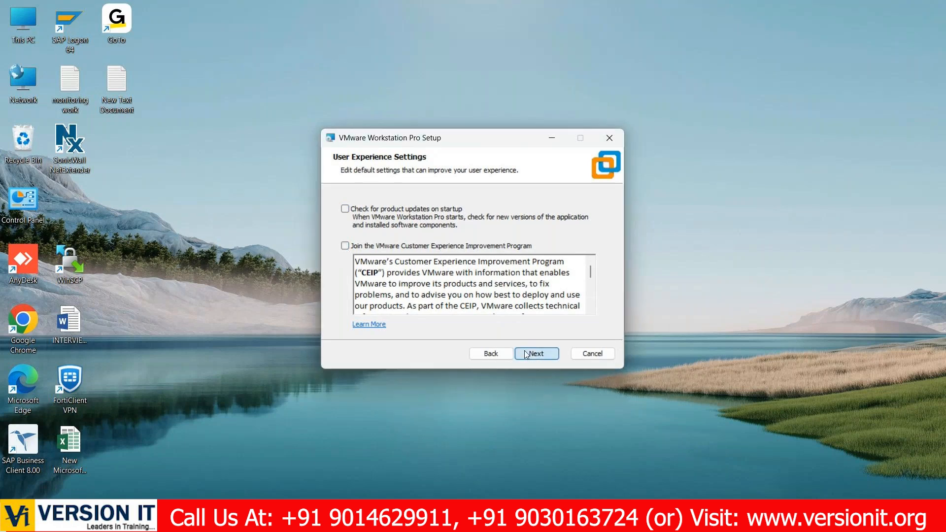
{"action": "left_click", "coordinate": [555, 356]}
{"action": "left_click", "coordinate": [555, 356]}
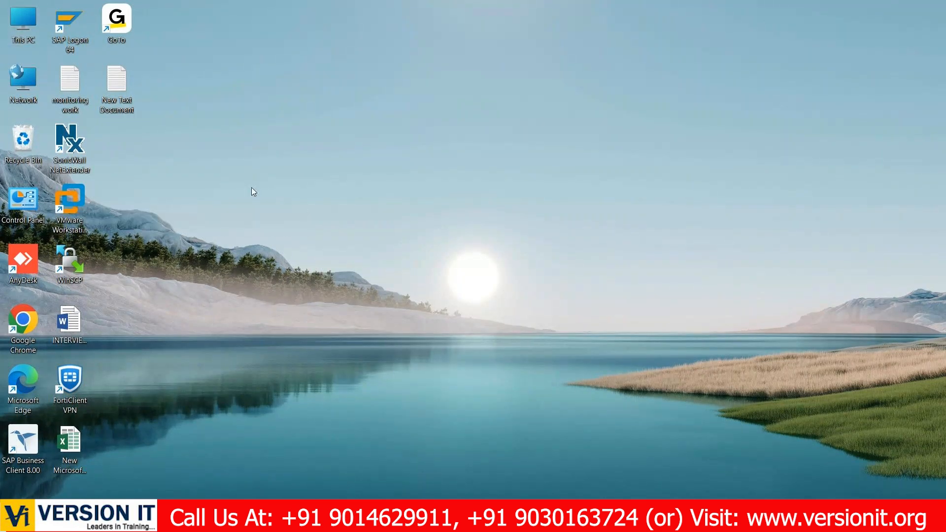
- Open New Volume (D:) from This PC in File Explorer
{"action": "double_click", "coordinate": [22, 17]}
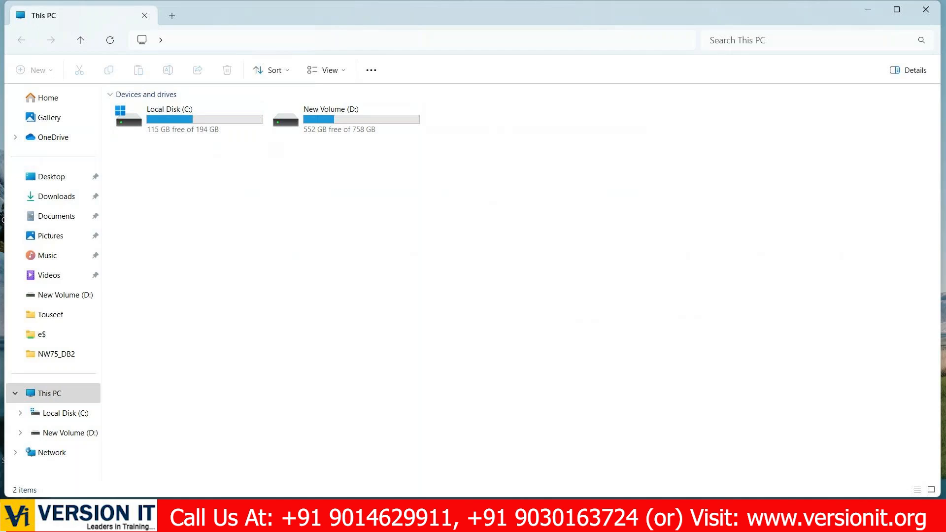
{"action": "left_click", "coordinate": [692, 516]}
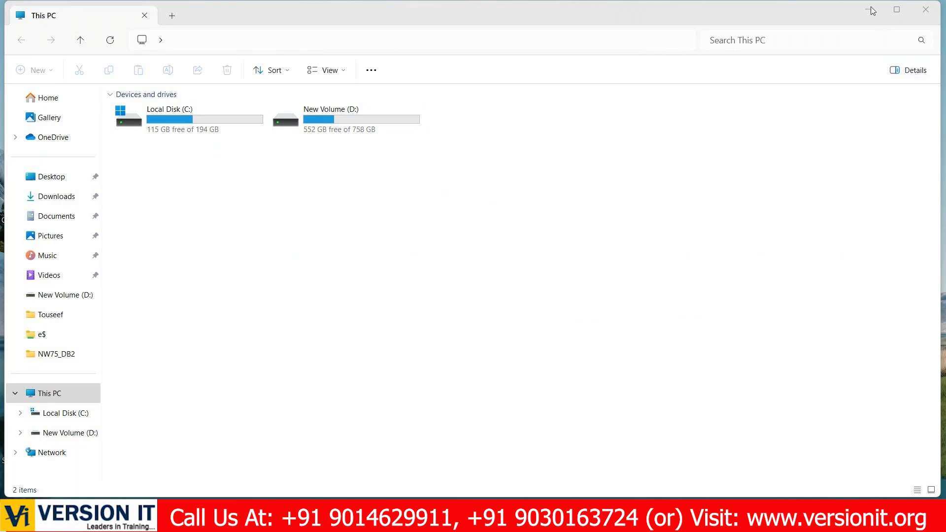
{"action": "left_click", "coordinate": [295, 212]}
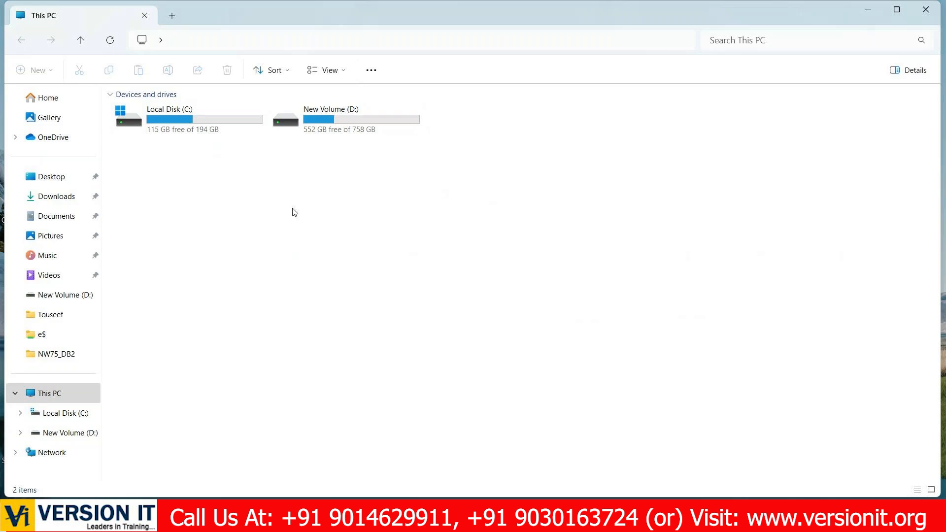
{"action": "double_click", "coordinate": [339, 129]}
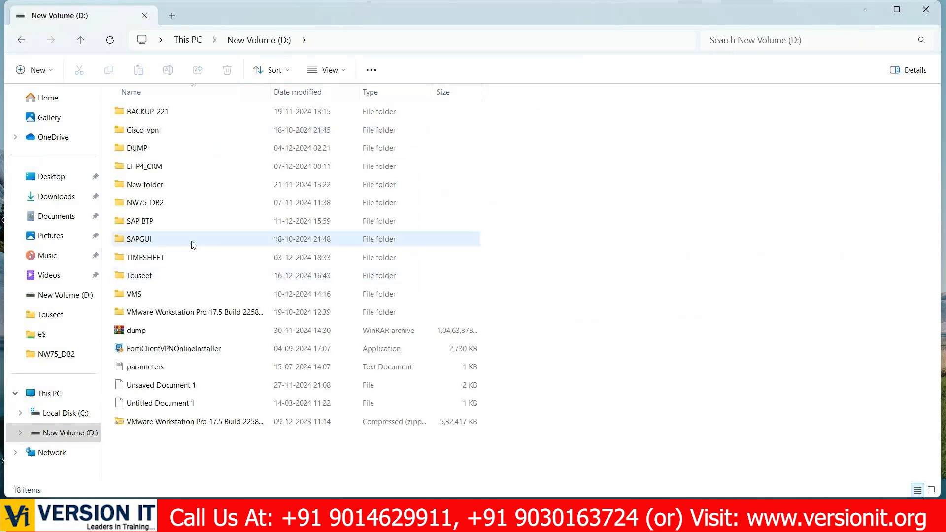
- Check the contents of New folder and the VMS folder on the D: drive, returning to the drive's root
{"action": "left_click", "coordinate": [199, 185]}
{"action": "double_click", "coordinate": [200, 184]}
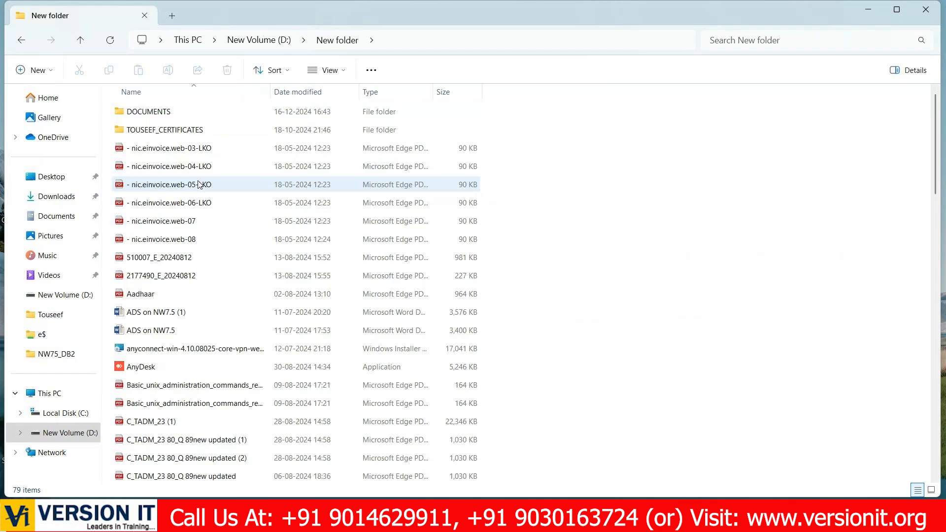
{"action": "left_click", "coordinate": [21, 43]}
{"action": "double_click", "coordinate": [134, 294]}
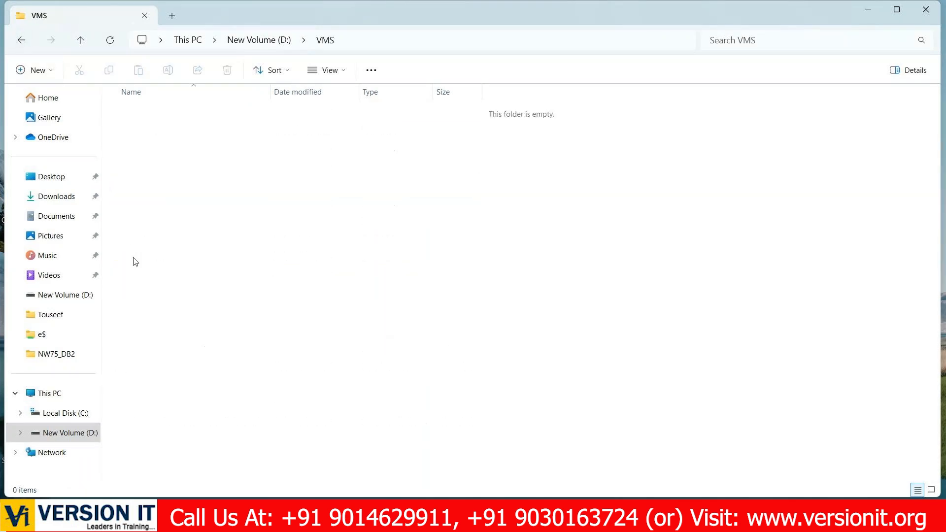
{"action": "left_click", "coordinate": [22, 44]}
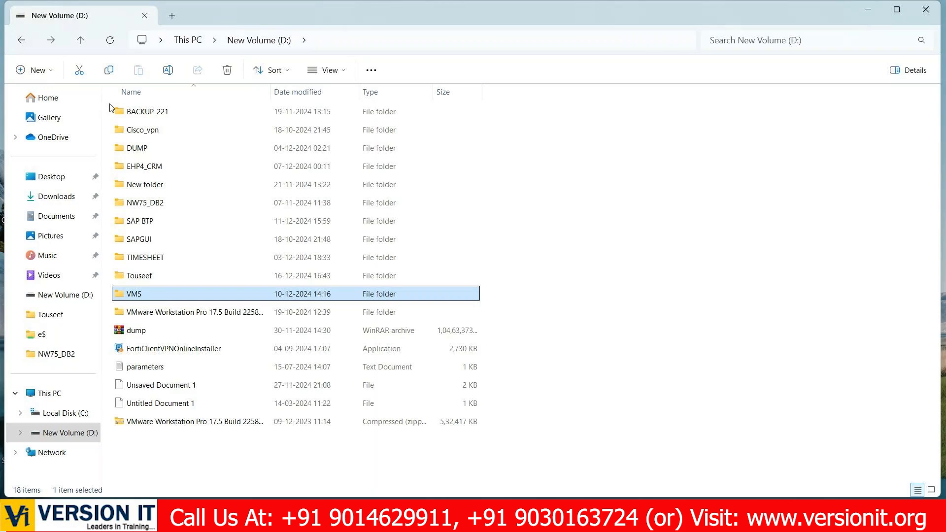
- Permanently delete the VMS folder from the D: drive
{"action": "left_click", "coordinate": [164, 296]}
{"action": "key", "text": "BackSpace"}
{"action": "key", "text": "Escape"}
{"action": "key", "text": "shift+Delete"}
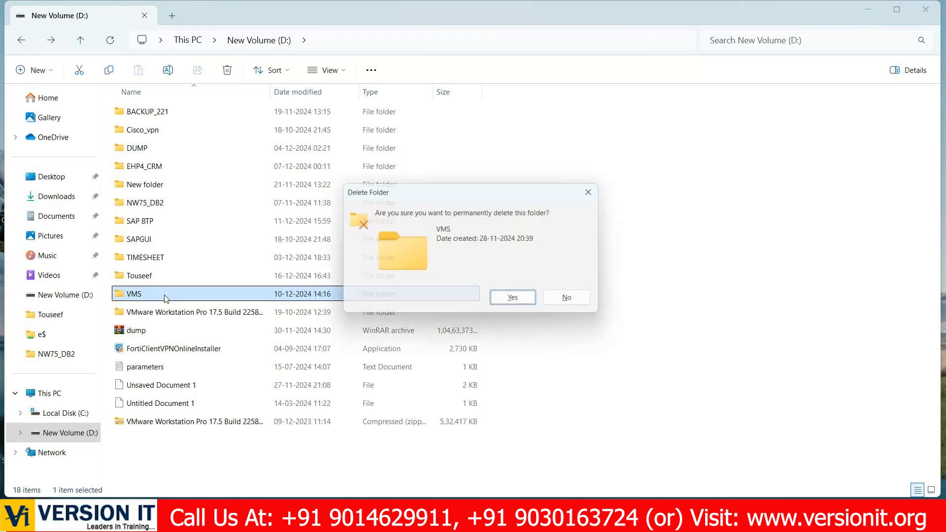
{"action": "key", "text": "Return"}
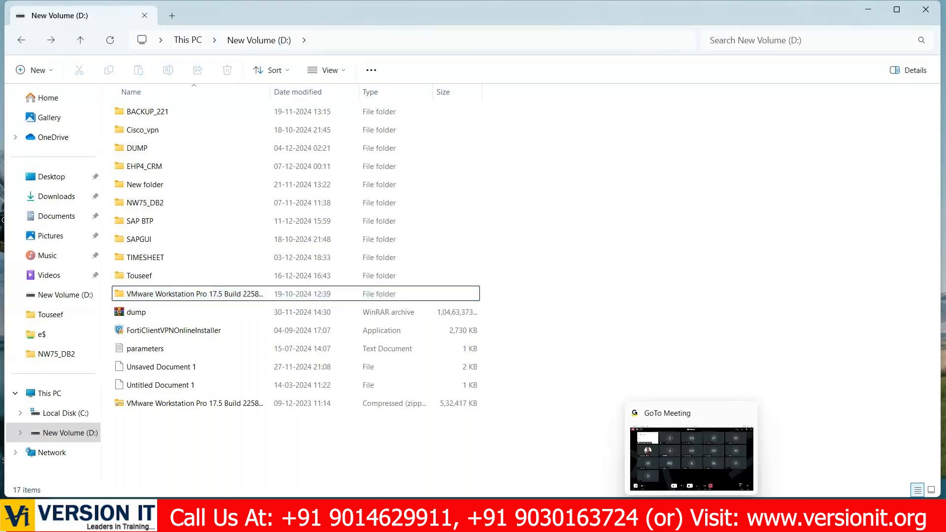
{"action": "left_click", "coordinate": [693, 518]}
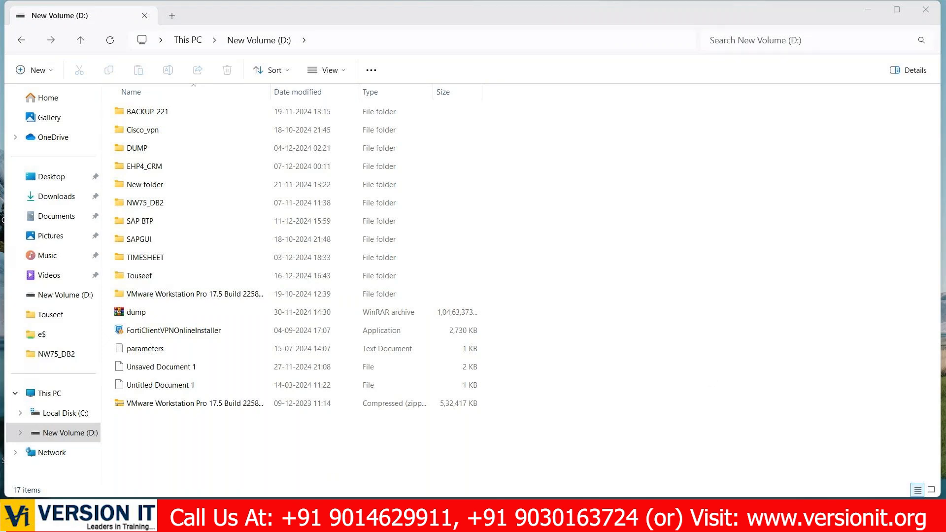
{"action": "left_click", "coordinate": [517, 138]}
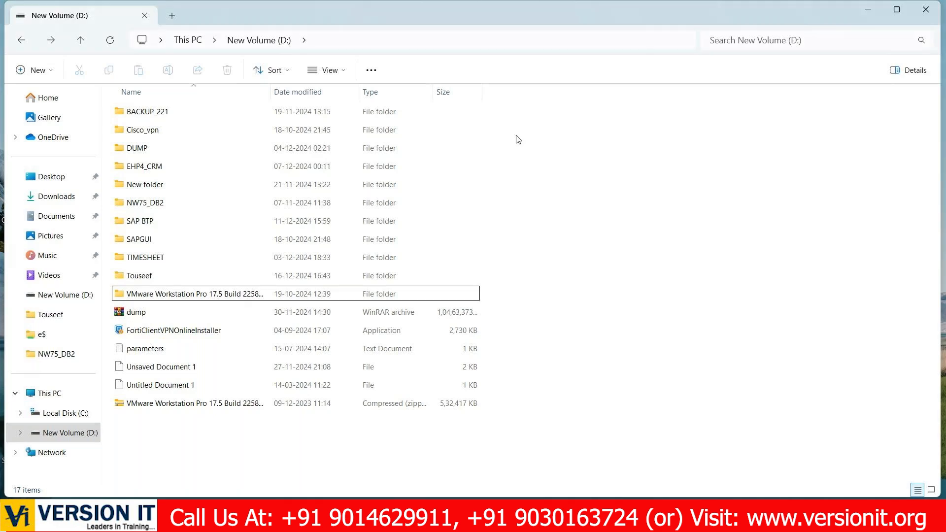
- Create a new folder named VMS in the root of the D: drive
{"action": "right_click", "coordinate": [254, 427]}
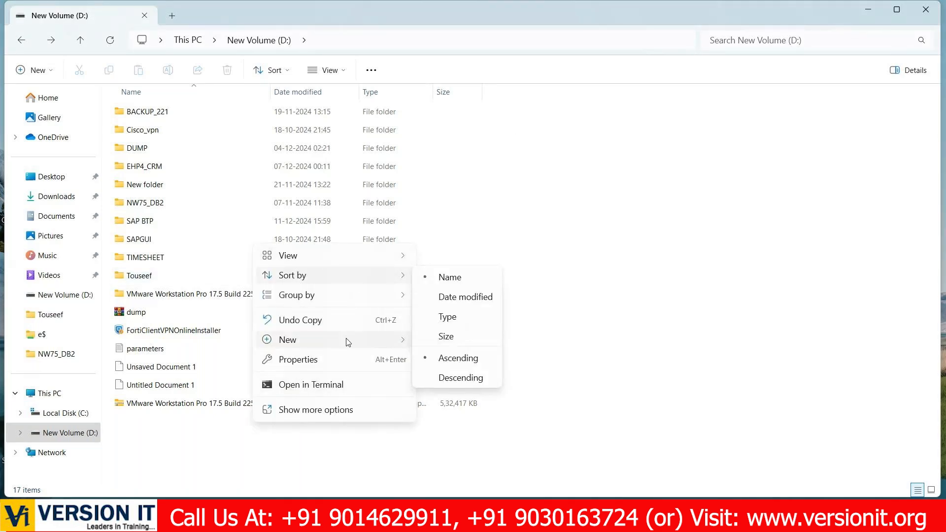
{"action": "mouse_move", "coordinate": [340, 340]}
{"action": "left_click", "coordinate": [477, 124]}
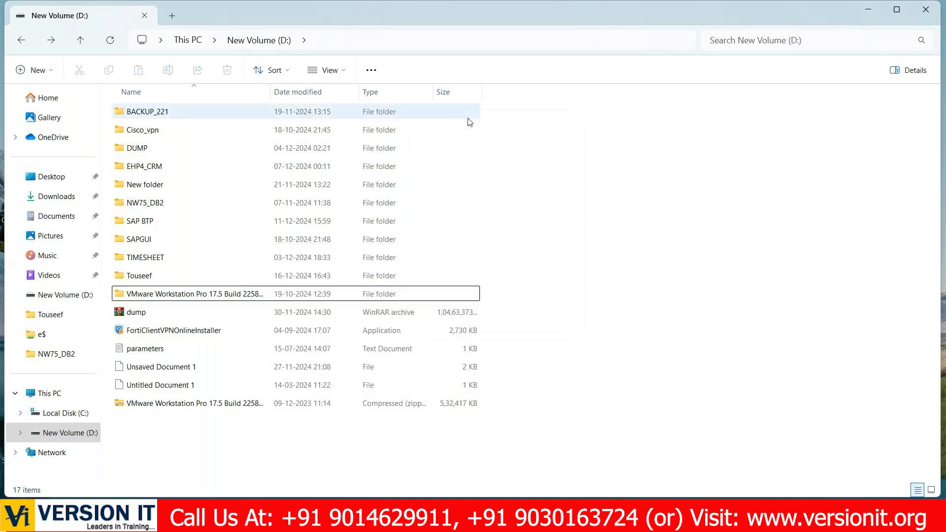
{"action": "key", "text": "BackSpace"}
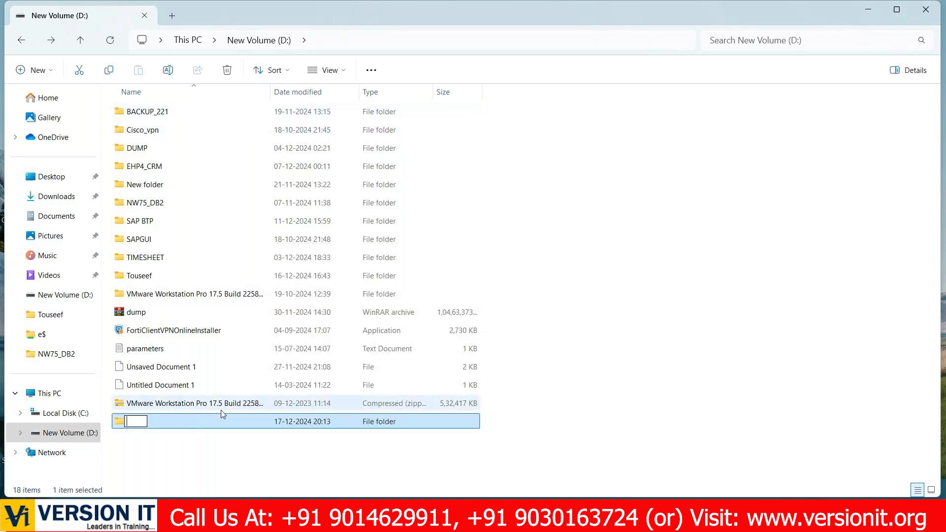
{"action": "type", "text": "VMS"}
{"action": "key", "text": "Return"}
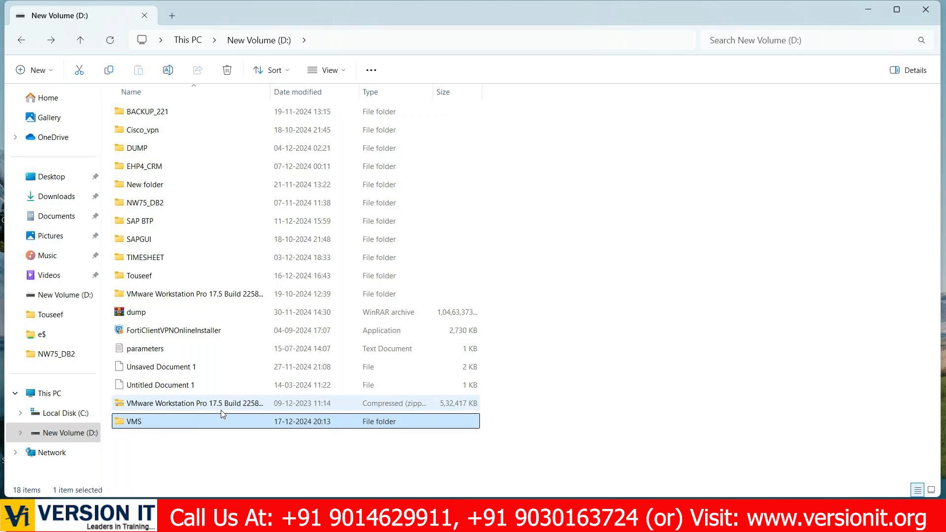
- Create a subfolder named R3_47EE inside the new VMS folder
{"action": "double_click", "coordinate": [182, 426]}
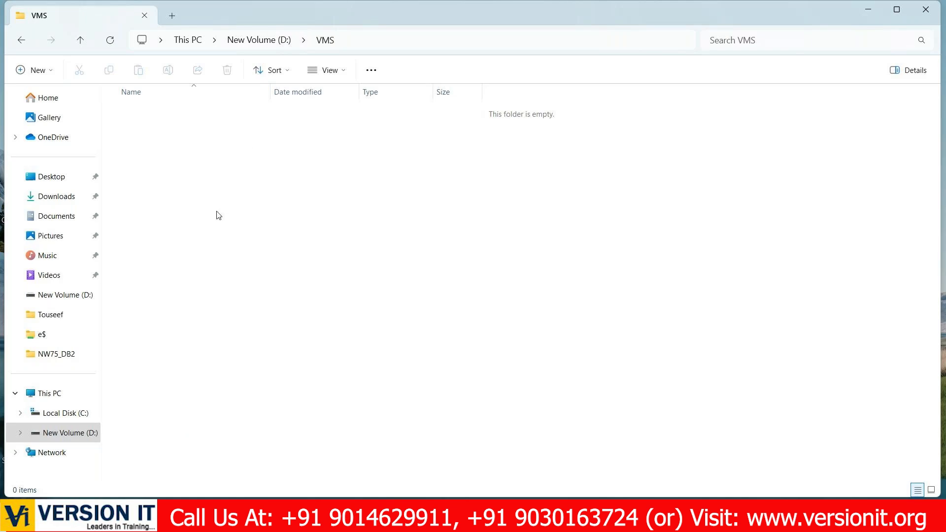
{"action": "right_click", "coordinate": [245, 147]}
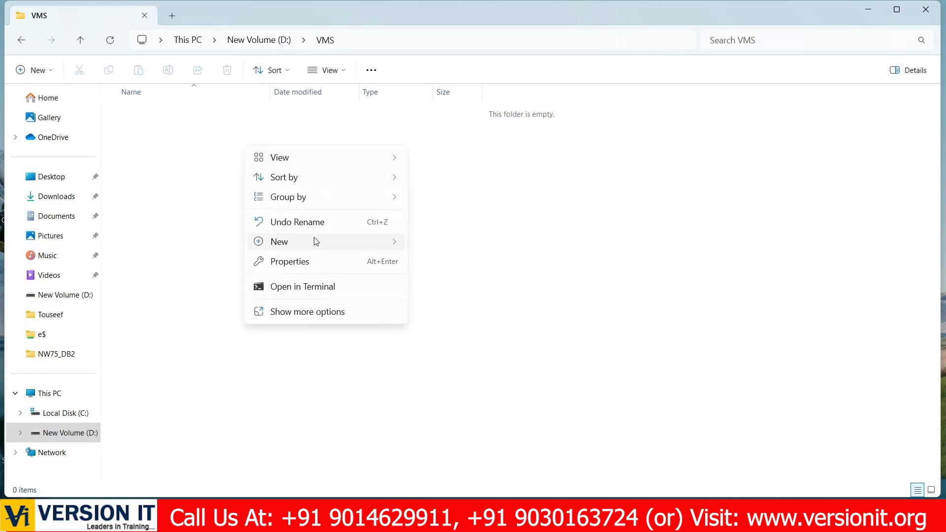
{"action": "mouse_move", "coordinate": [316, 241]}
{"action": "left_click", "coordinate": [508, 241]}
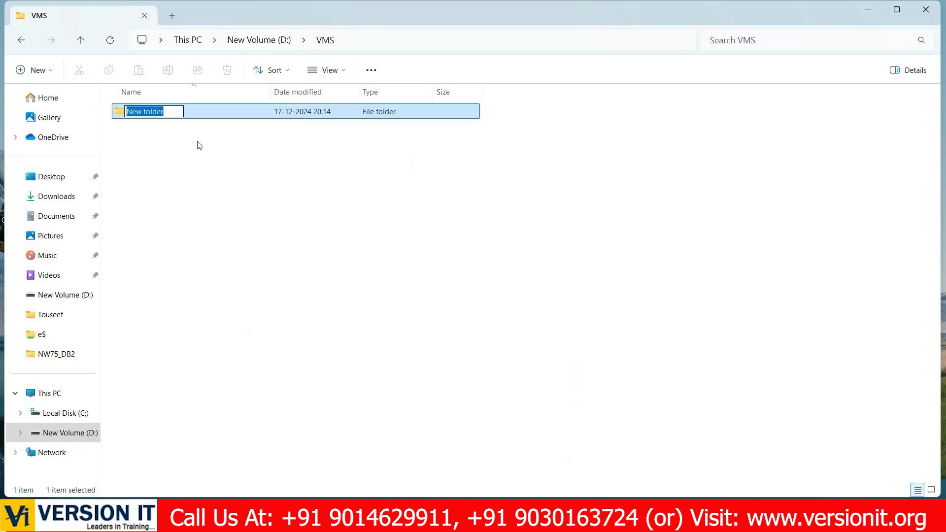
{"action": "key", "text": "BackSpace"}
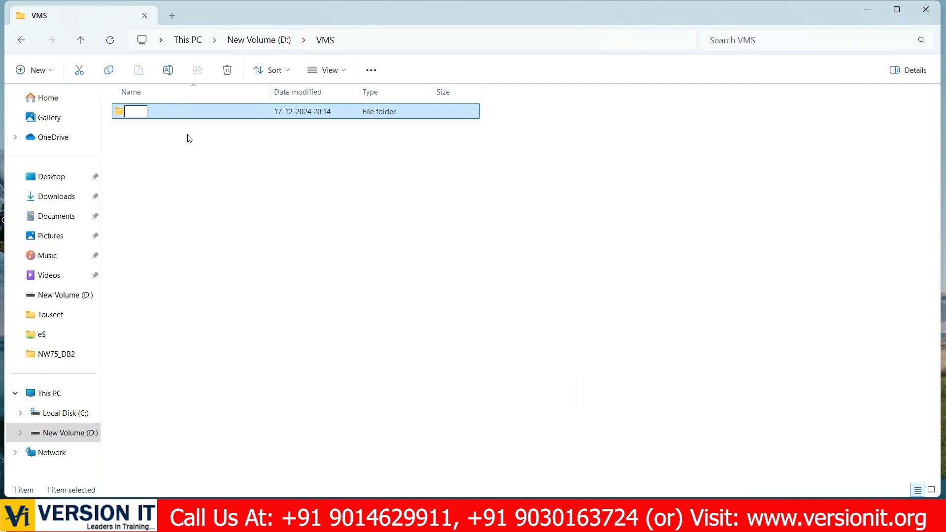
{"action": "type", "text": "R3_47EE"}
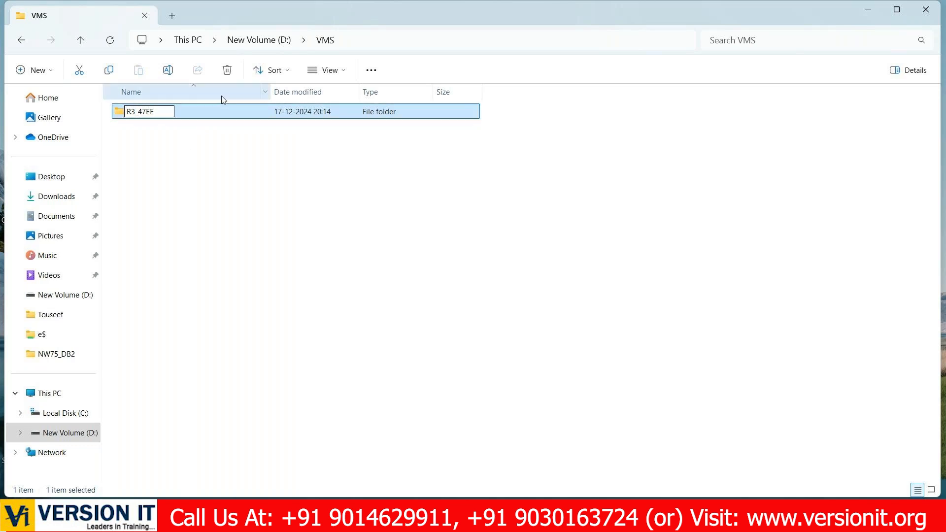
{"action": "key", "text": "Return"}
{"action": "left_click", "coordinate": [217, 125]}
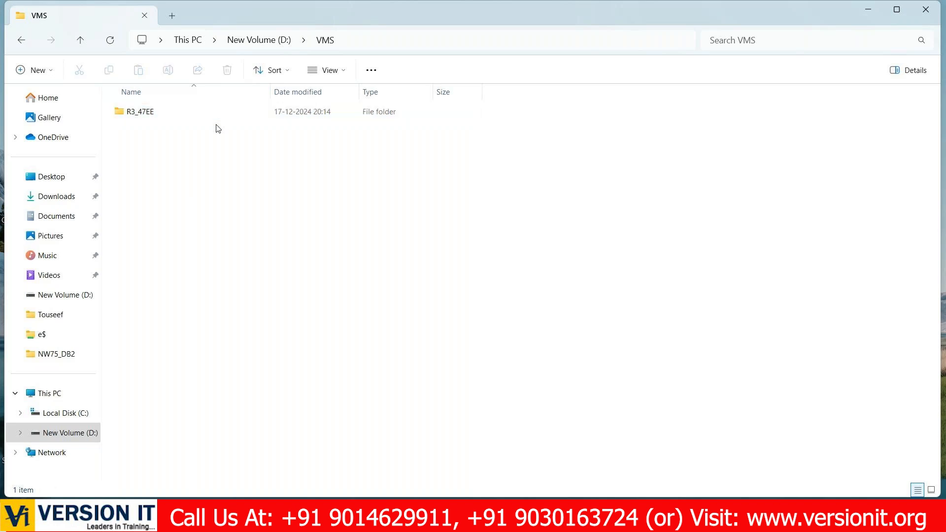
- Minimize File Explorer and launch VMware Workstation Pro from the desktop
{"action": "left_click", "coordinate": [867, 13]}
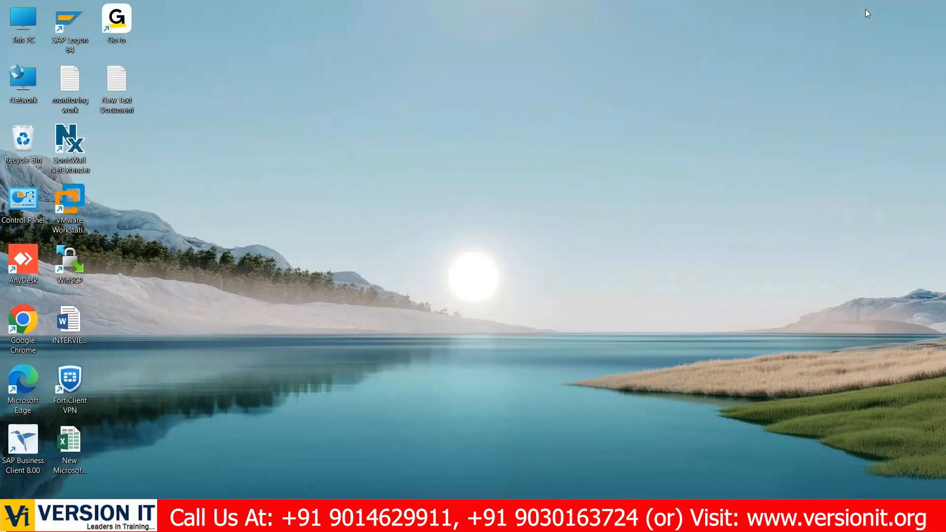
{"action": "mouse_move", "coordinate": [583, 520]}
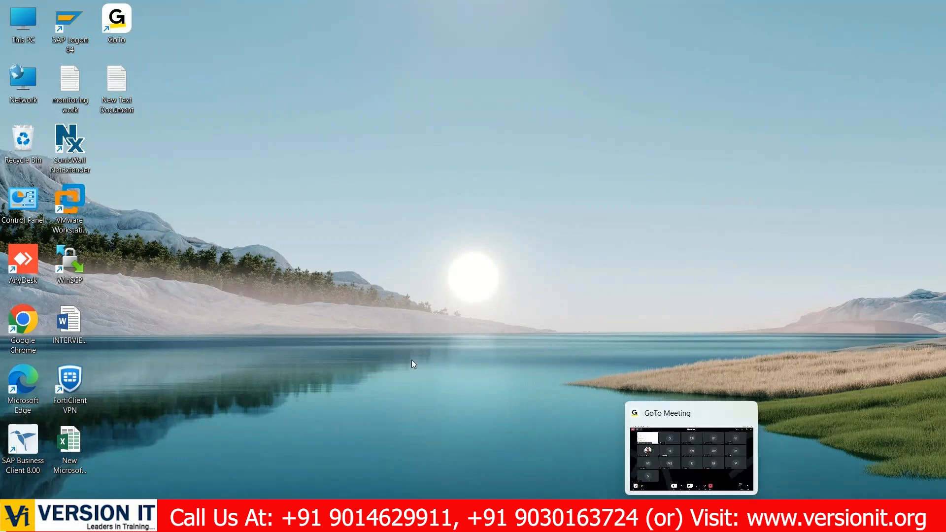
{"action": "double_click", "coordinate": [75, 213]}
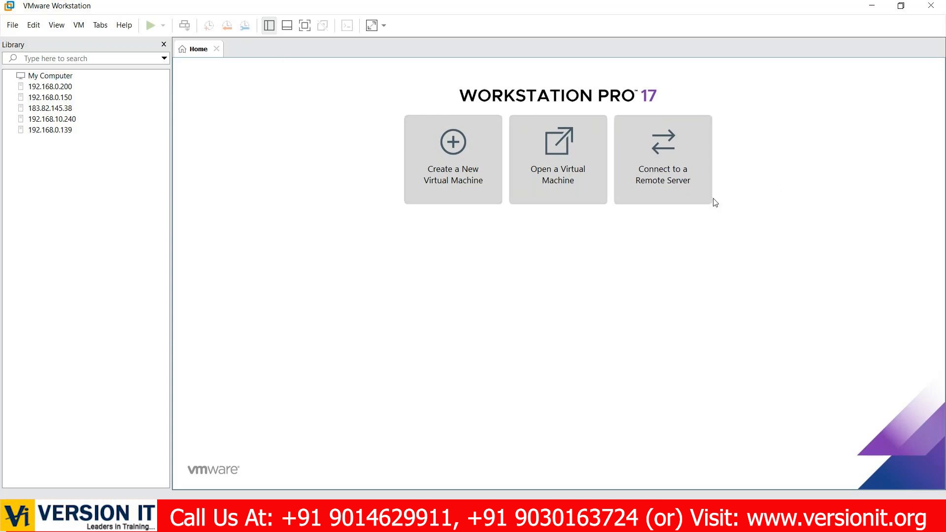
- View the remote server connection dialog and close it without connecting
{"action": "left_click", "coordinate": [672, 182]}
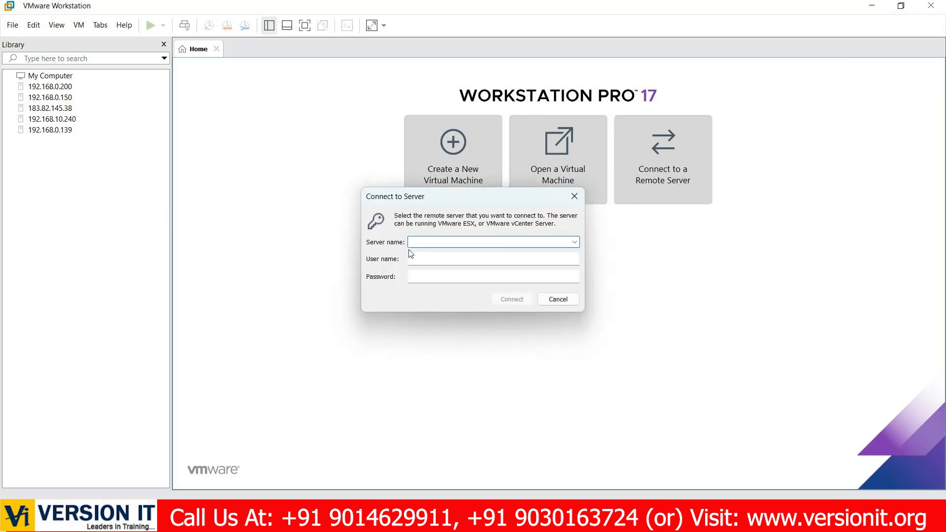
{"action": "left_click", "coordinate": [575, 197]}
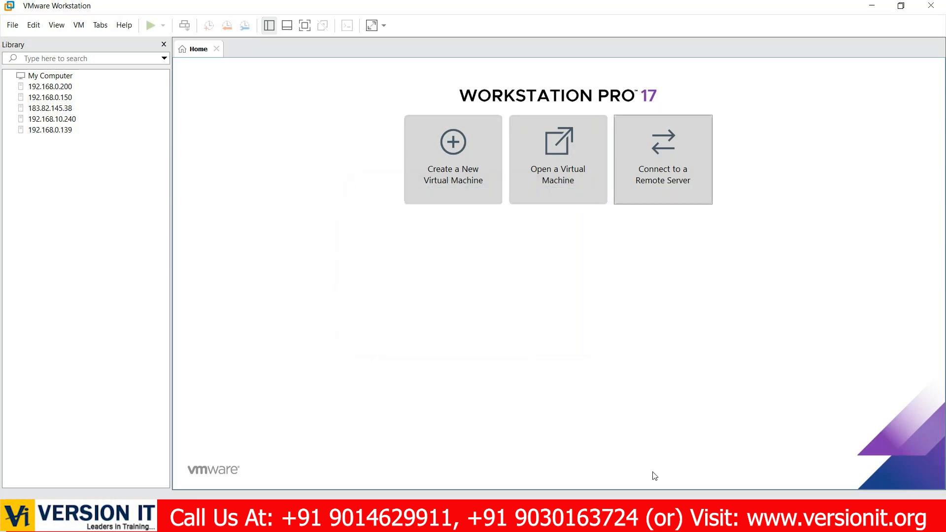
{"action": "mouse_move", "coordinate": [664, 522]}
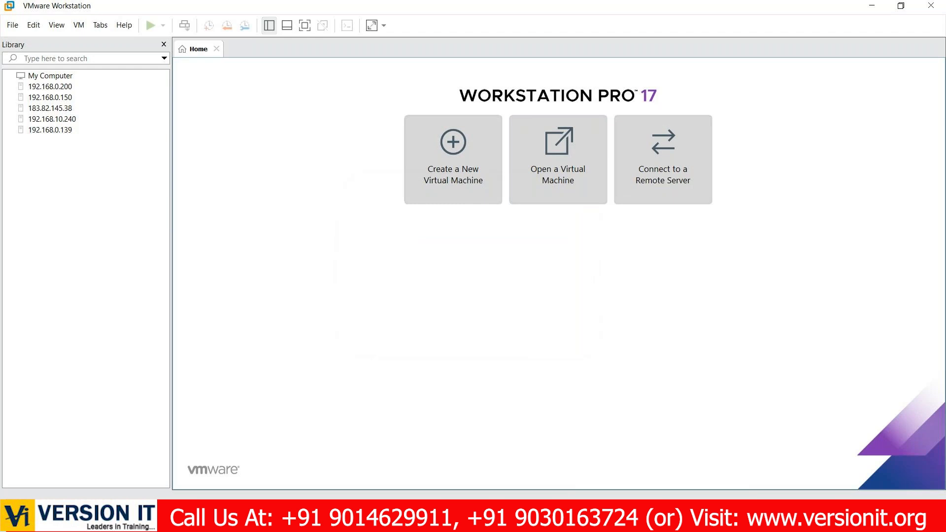
{"action": "left_click", "coordinate": [871, 7]}
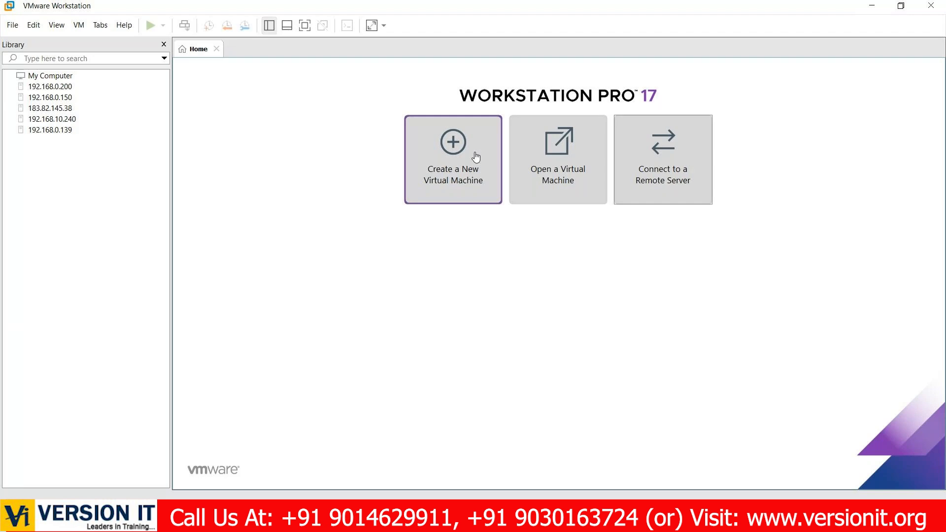
- View the My Computer virtual machine inventory and close it to return to the home page
{"action": "left_click", "coordinate": [54, 76]}
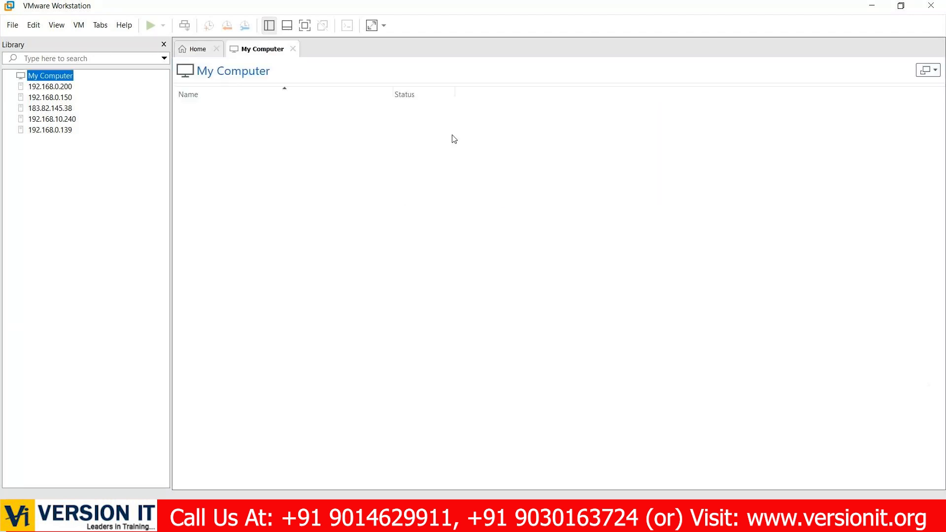
{"action": "left_click", "coordinate": [206, 50]}
{"action": "left_click", "coordinate": [293, 49]}
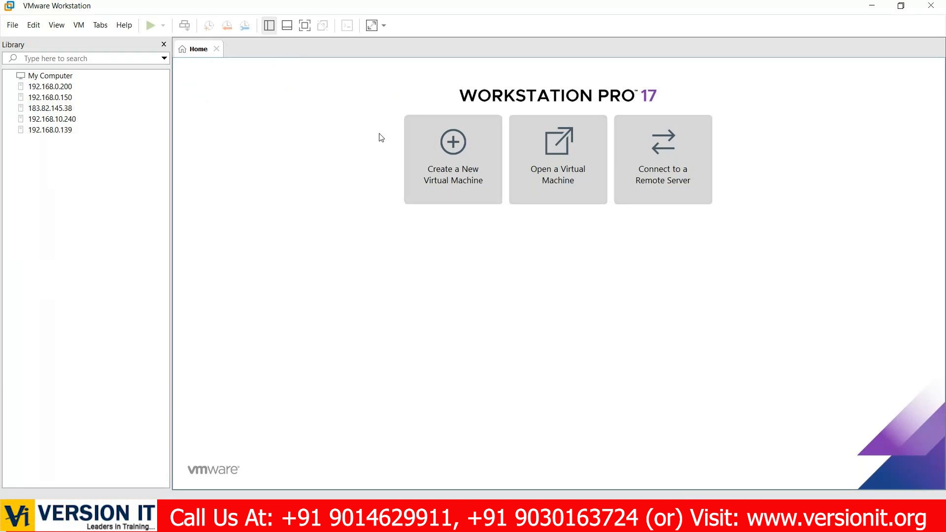
- Start creating a new virtual machine with the Typical configuration and choose to install the operating system later
{"action": "left_click", "coordinate": [445, 175]}
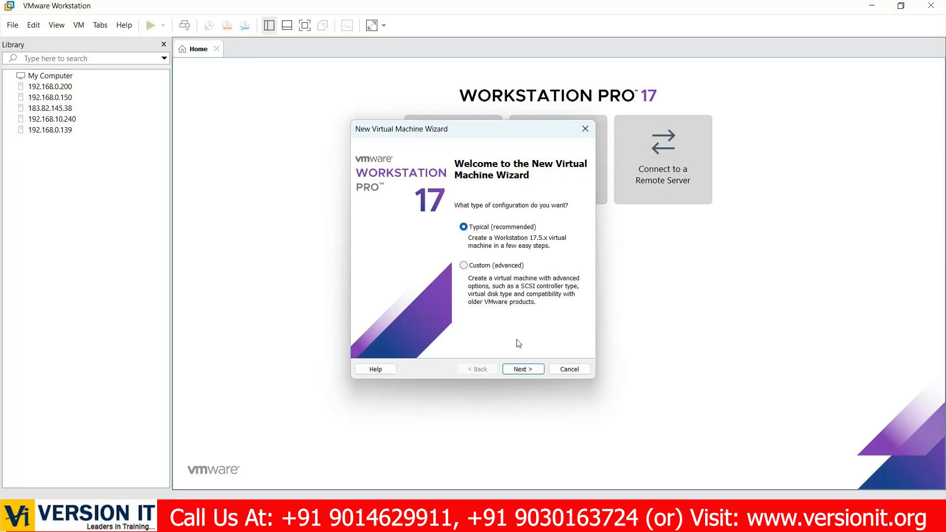
{"action": "left_click", "coordinate": [513, 373]}
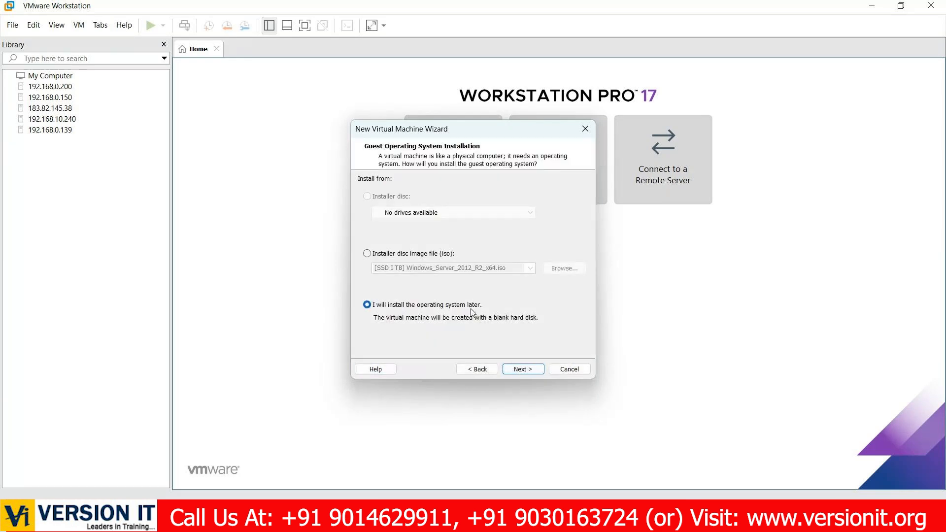
{"action": "left_click", "coordinate": [530, 374]}
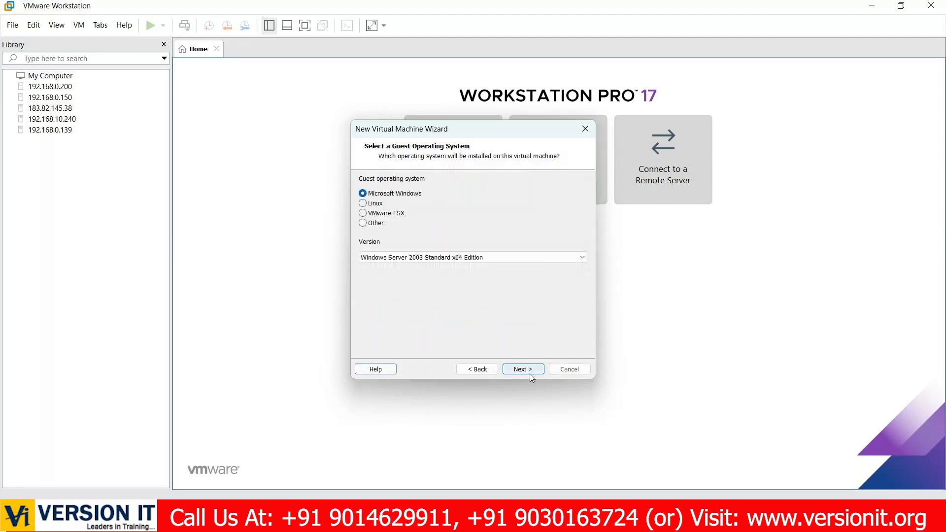
- Choose Microsoft Windows as the guest operating system with version Windows Server 2003 Standard x64 Edition
{"action": "left_click", "coordinate": [456, 259]}
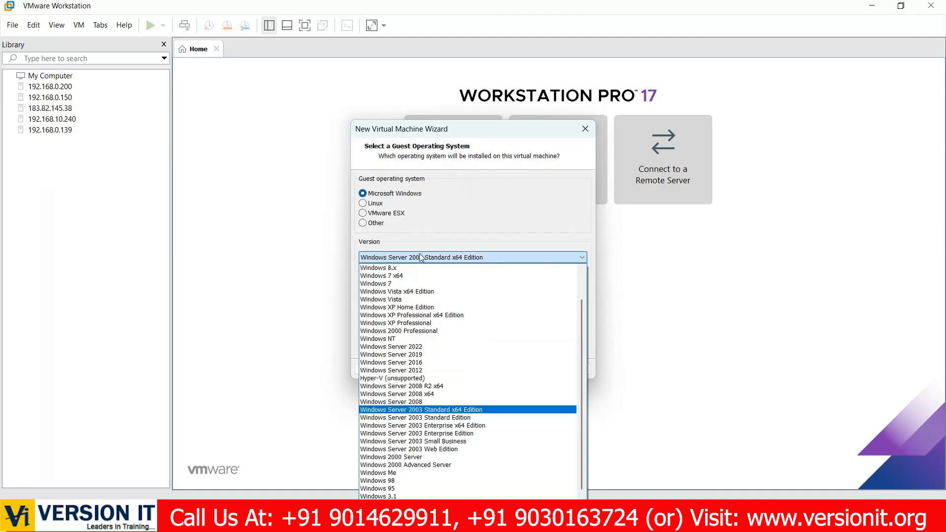
{"action": "left_click", "coordinate": [397, 257]}
{"action": "left_click", "coordinate": [398, 257]}
{"action": "left_click", "coordinate": [468, 410]}
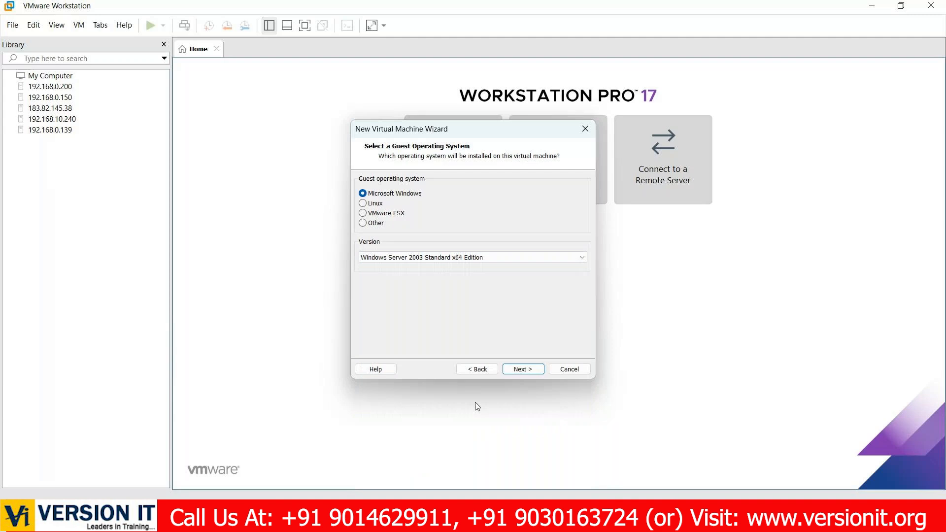
{"action": "left_click", "coordinate": [524, 369]}
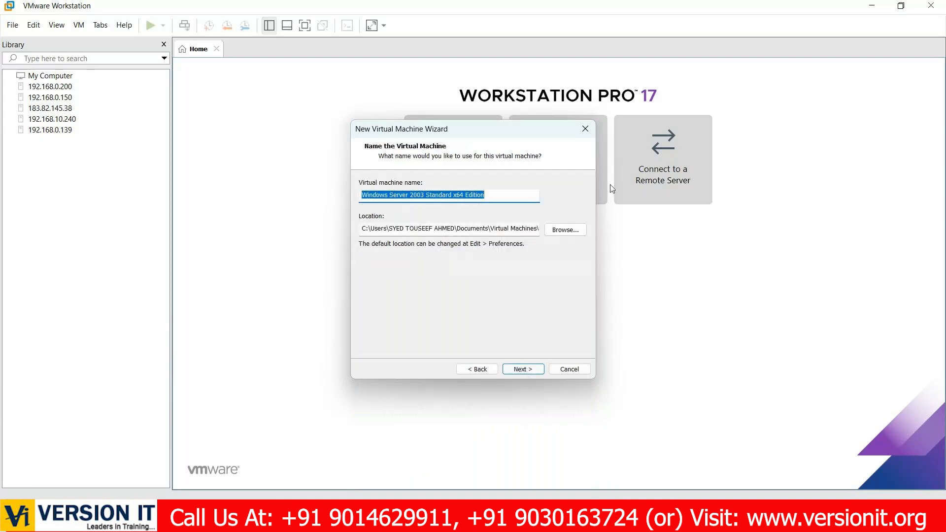
- Set the virtual machine's location to D:\VMS\R3_47EE, keep the default name, and continue to the disk capacity settings
{"action": "left_click", "coordinate": [565, 231]}
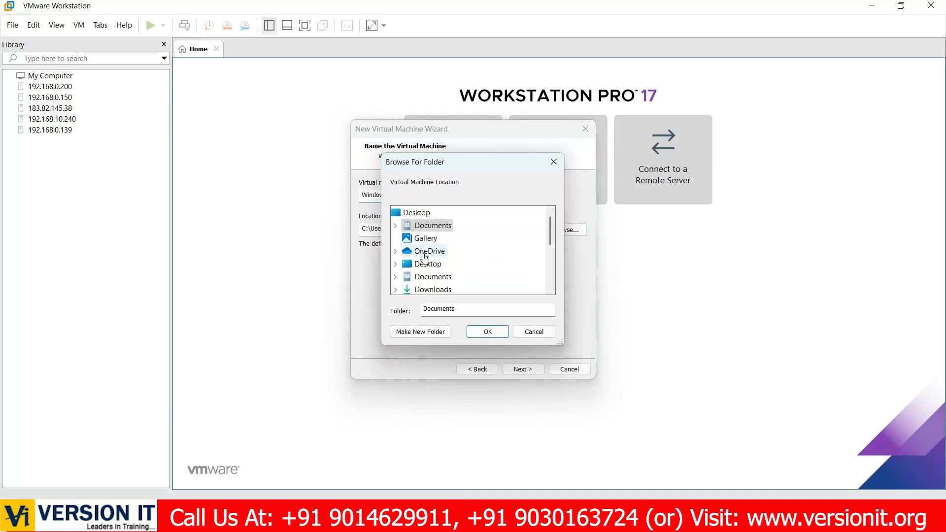
{"action": "scroll", "coordinate": [425, 256], "scroll_direction": "down", "scroll_amount": 3}
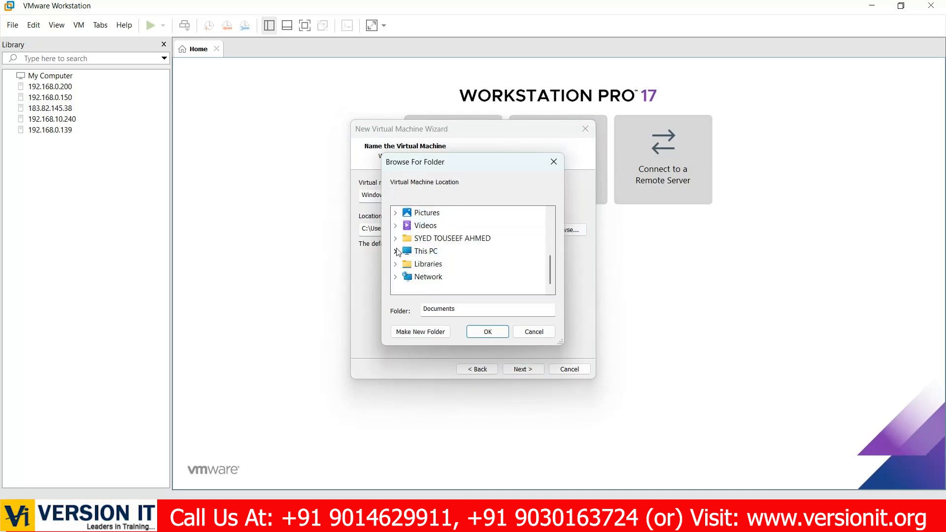
{"action": "left_click", "coordinate": [395, 252]}
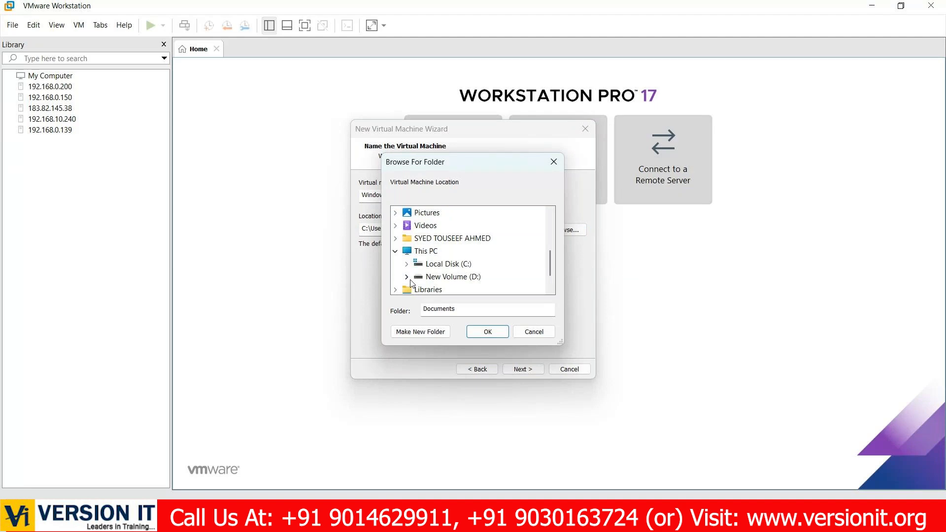
{"action": "scroll", "coordinate": [410, 283], "scroll_direction": "down", "scroll_amount": 1}
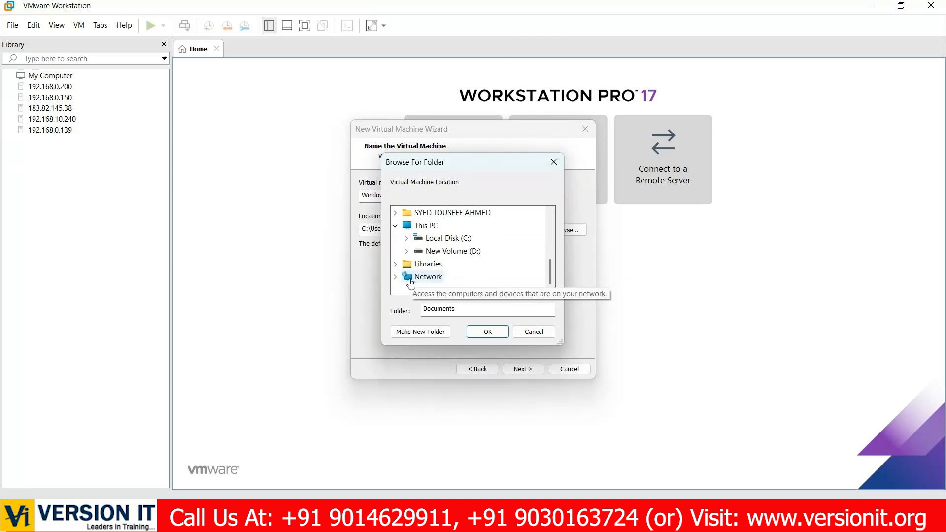
{"action": "left_click", "coordinate": [406, 252]}
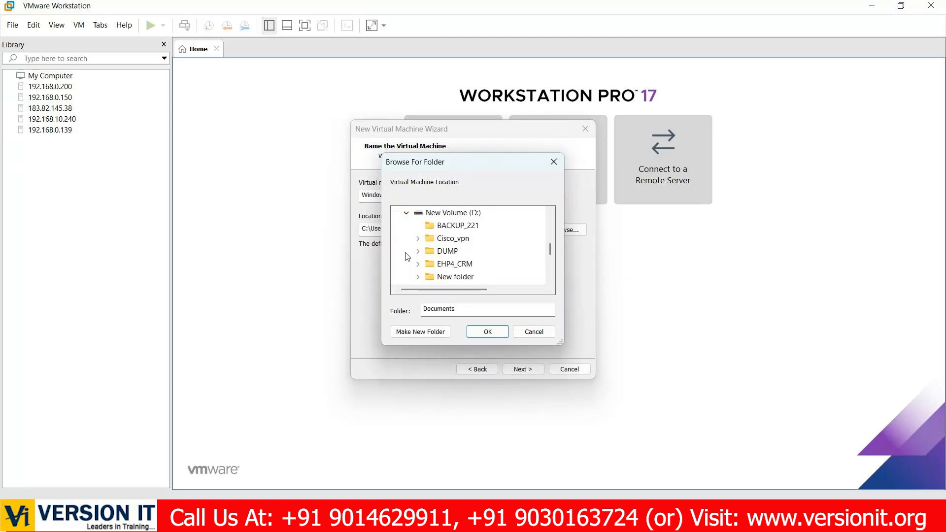
{"action": "scroll", "coordinate": [429, 257], "scroll_direction": "down", "scroll_amount": 1}
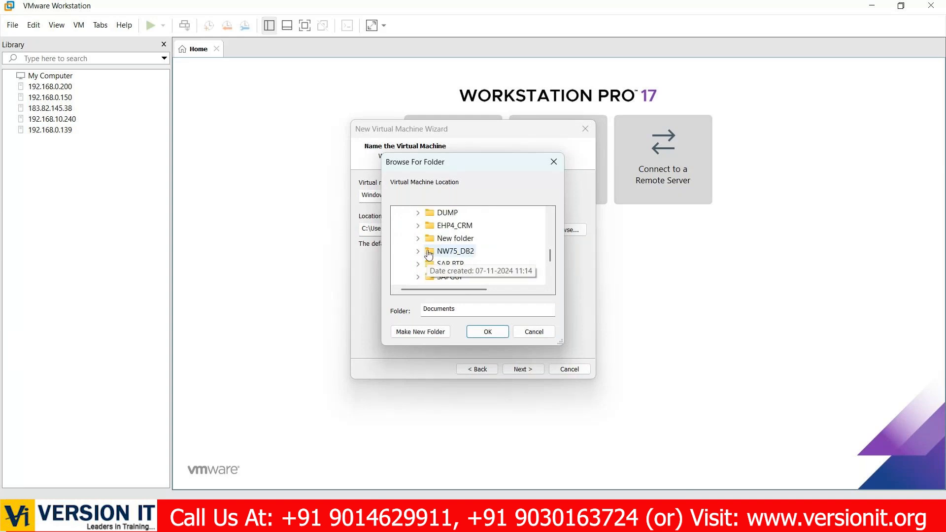
{"action": "scroll", "coordinate": [429, 255], "scroll_direction": "down", "scroll_amount": 2}
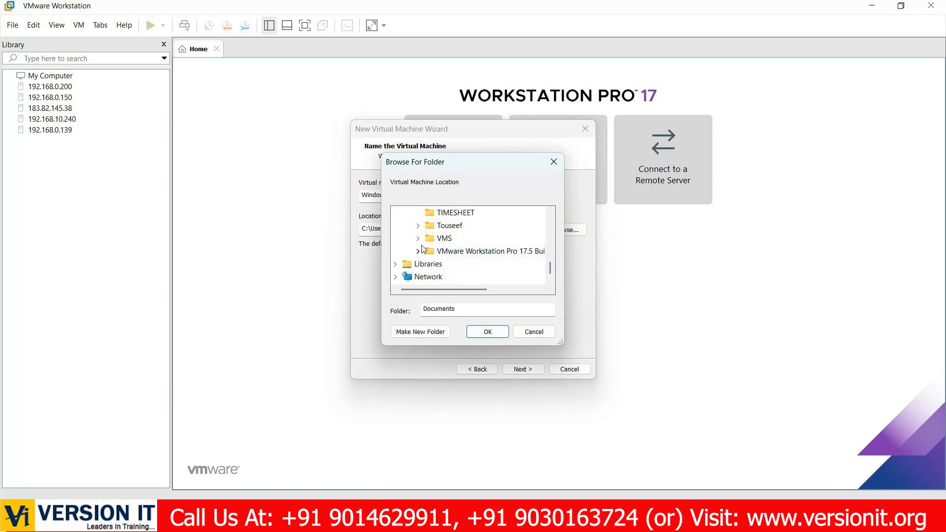
{"action": "left_click", "coordinate": [418, 239]}
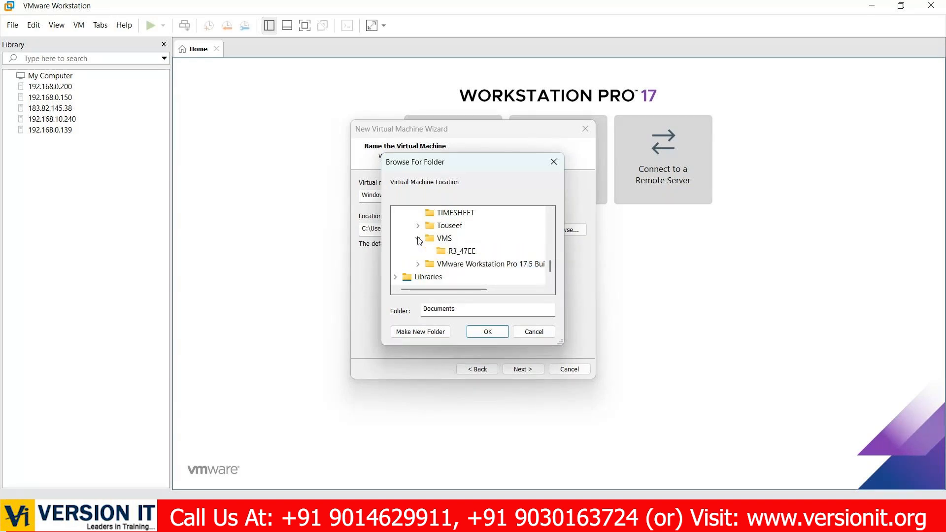
{"action": "left_click", "coordinate": [459, 250]}
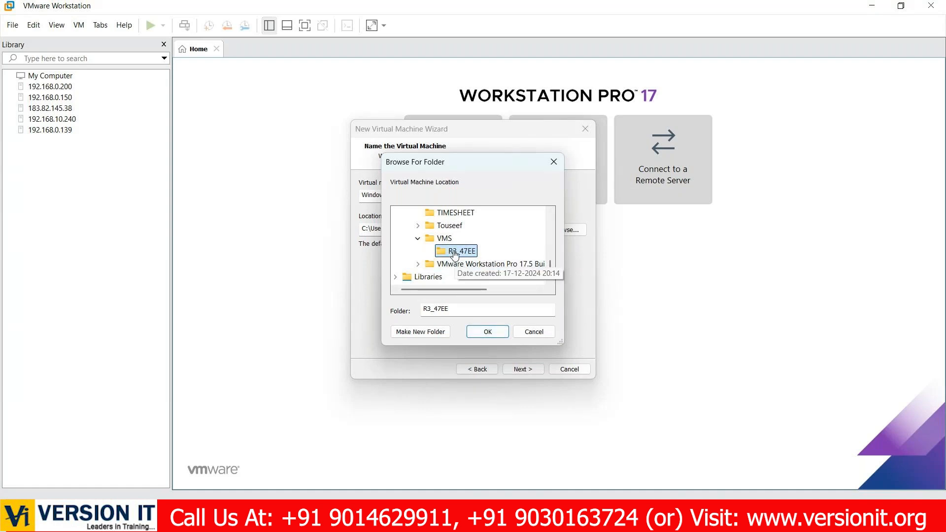
{"action": "left_click", "coordinate": [488, 332]}
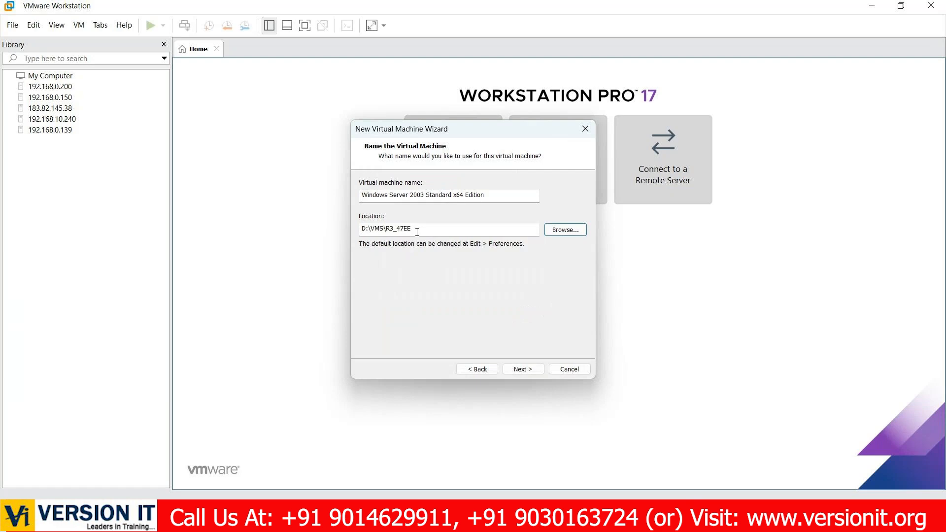
{"action": "left_click", "coordinate": [524, 369]}
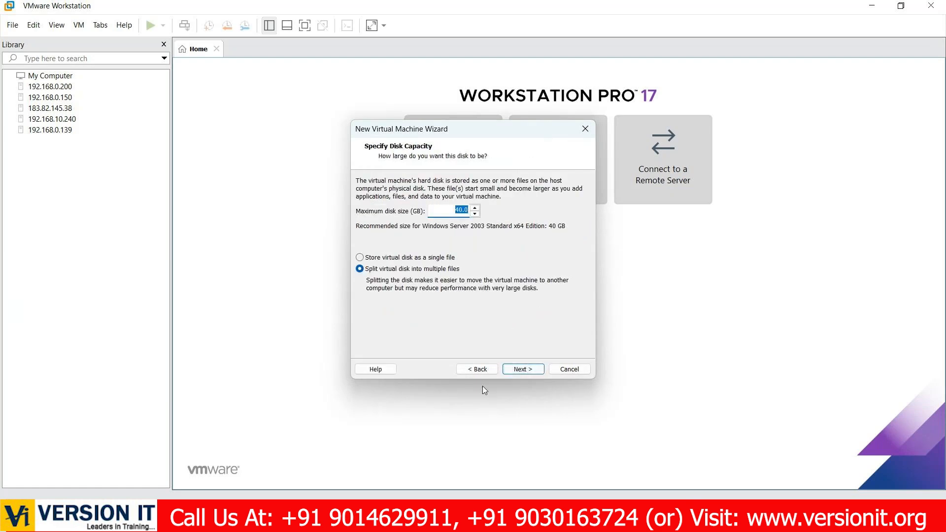
{"action": "left_click", "coordinate": [486, 369]}
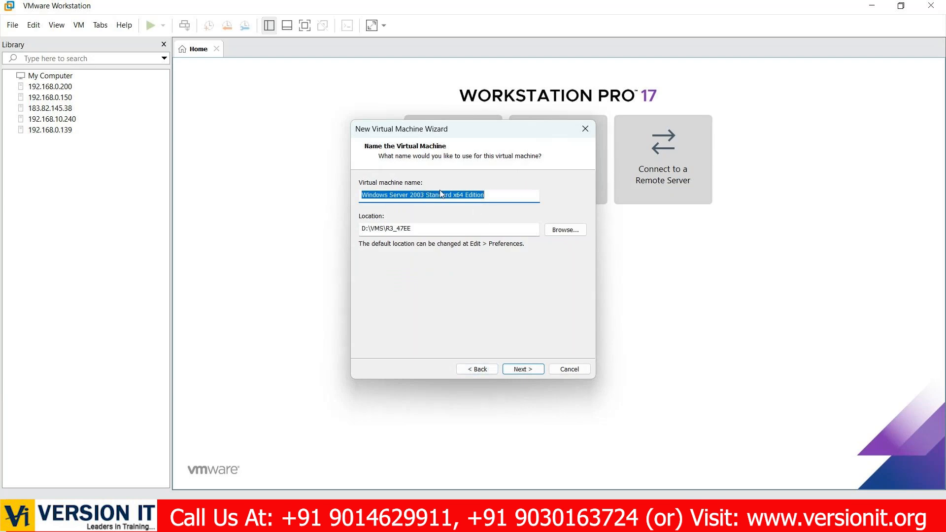
{"action": "left_click", "coordinate": [515, 370]}
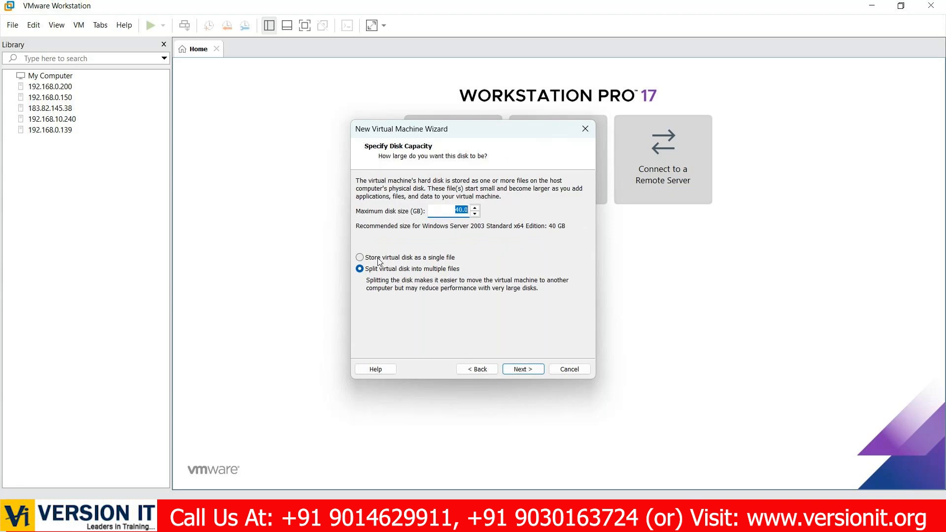
- Store the virtual disk as a single file and set its maximum size to 150 GB
{"action": "left_click", "coordinate": [379, 259]}
{"action": "left_click", "coordinate": [469, 210]}
{"action": "key", "text": "BackSpace"}
{"action": "key", "text": "BackSpace"}
{"action": "key", "text": "BackSpace"}
{"action": "type", "text": "150.0"}
{"action": "left_click", "coordinate": [513, 371]}
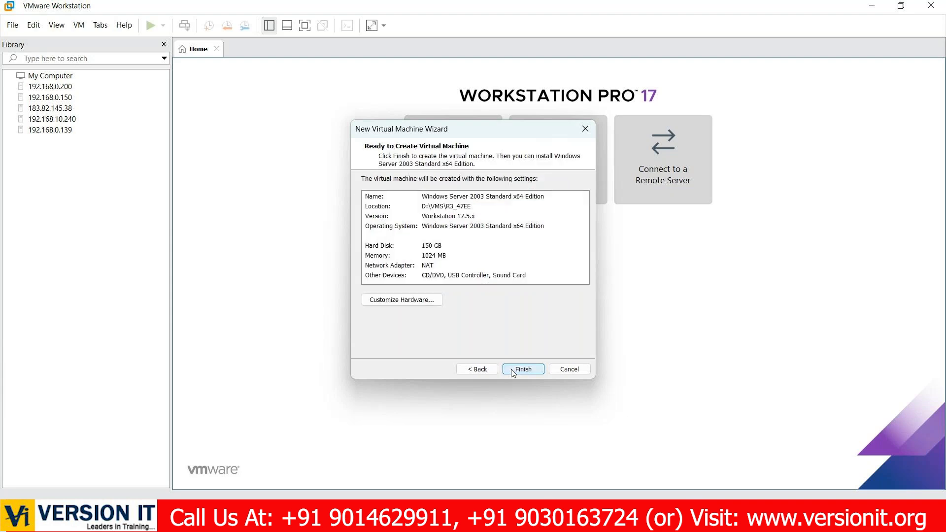
- Customize the hardware with 4 GB of memory and attach the 2K3SP2_32BIT ISO image from Downloads to the CD/DVD drive
{"action": "left_click", "coordinate": [432, 302]}
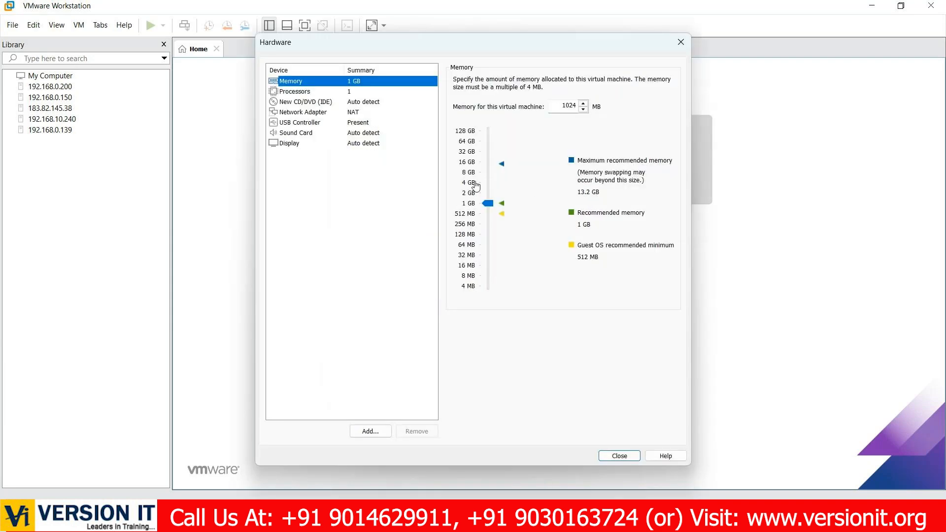
{"action": "left_click", "coordinate": [473, 185]}
{"action": "left_click", "coordinate": [296, 104]}
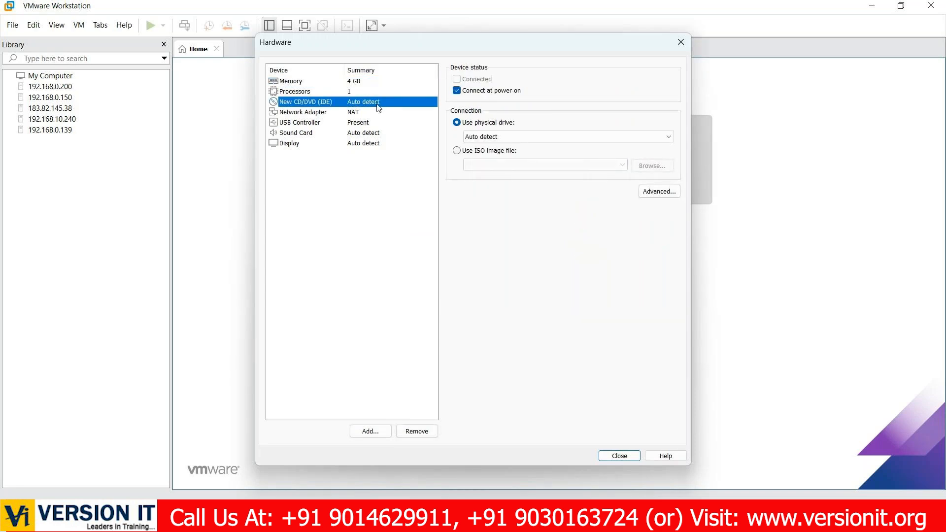
{"action": "left_click", "coordinate": [480, 151]}
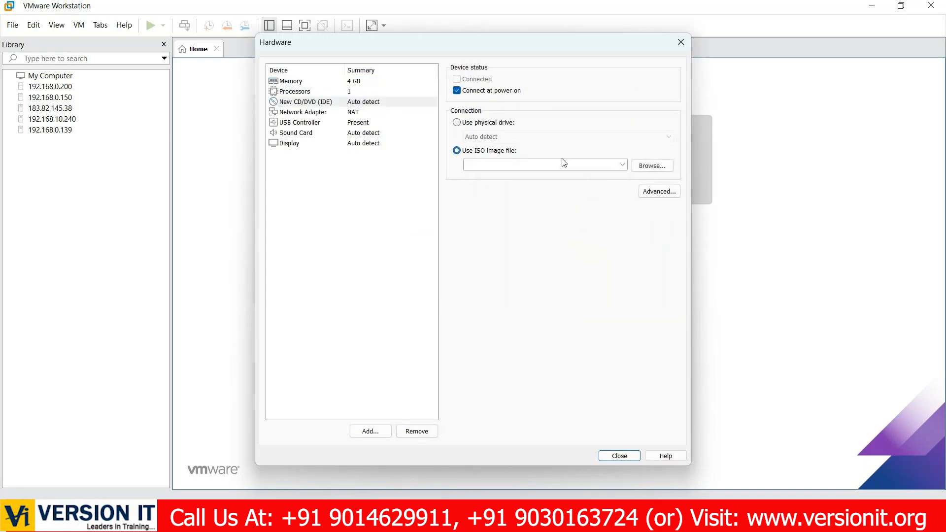
{"action": "left_click", "coordinate": [646, 170]}
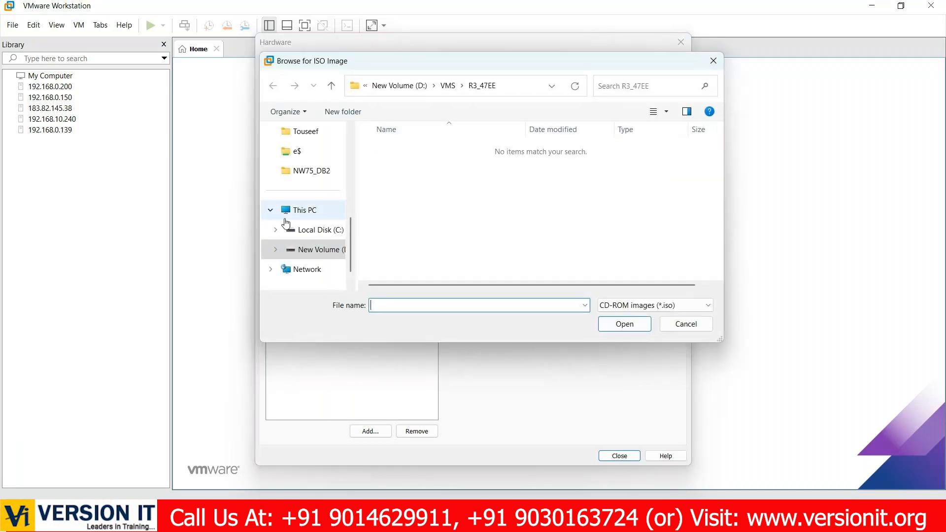
{"action": "scroll", "coordinate": [310, 165], "scroll_direction": "up", "scroll_amount": 5}
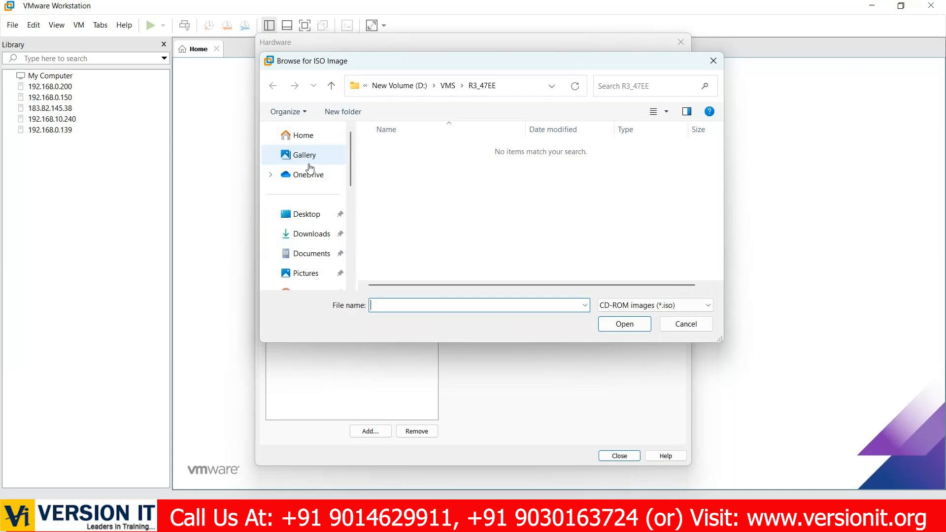
{"action": "left_click", "coordinate": [299, 235]}
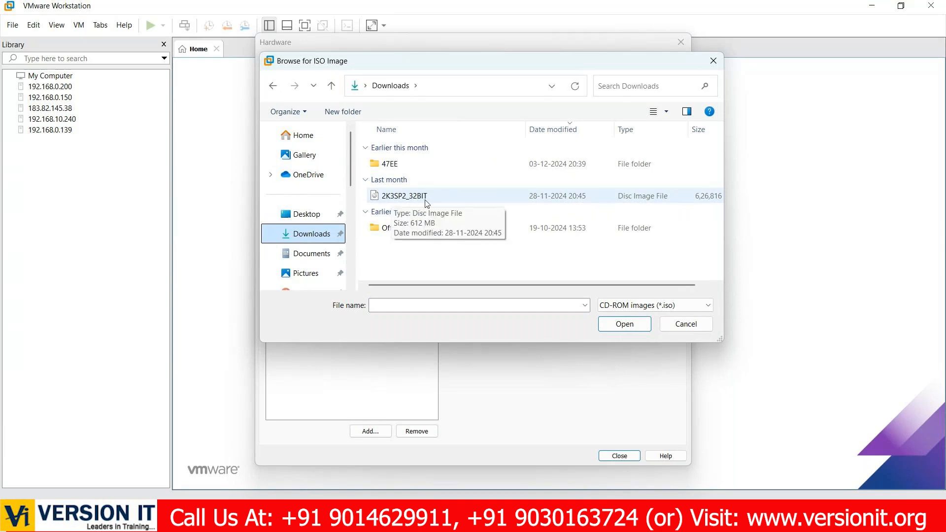
{"action": "double_click", "coordinate": [411, 197]}
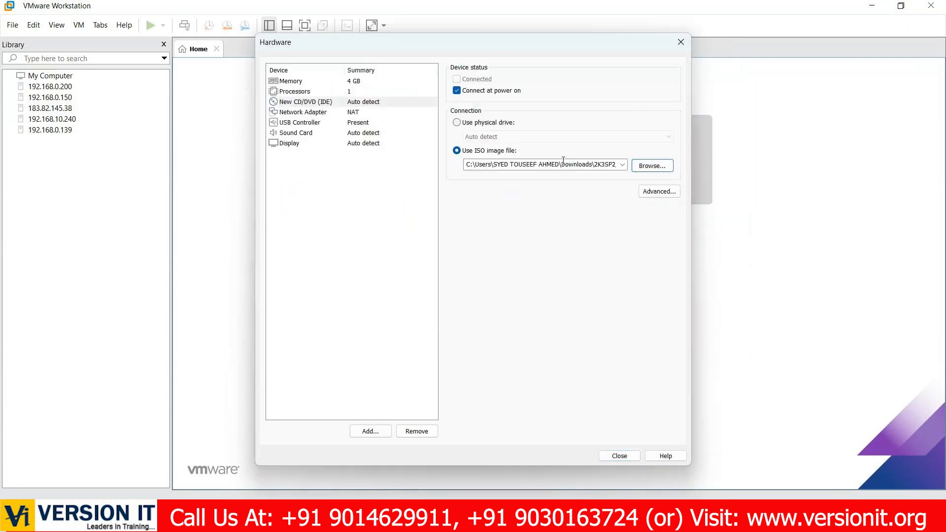
- Set the network adapter to Bridged with the physical network connection state replicated, and close the hardware settings
{"action": "left_click", "coordinate": [331, 114]}
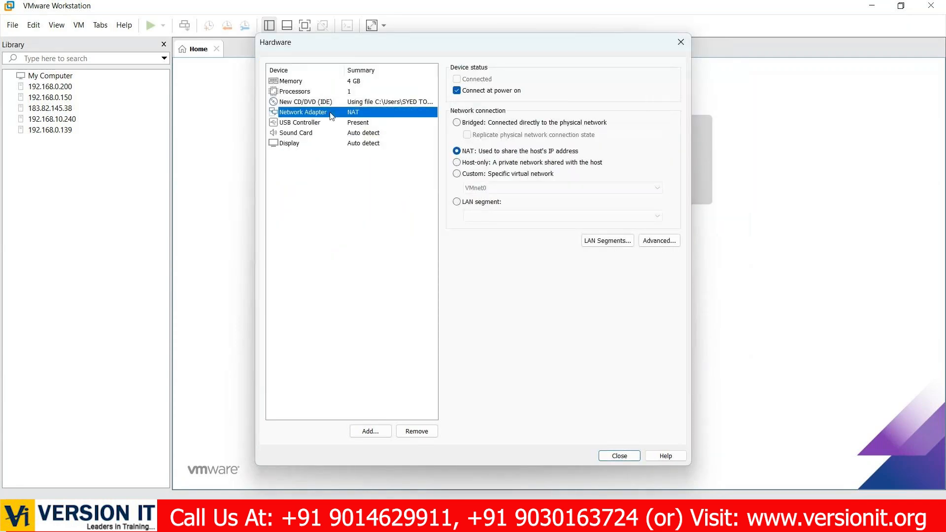
{"action": "left_click", "coordinate": [509, 125]}
{"action": "left_click", "coordinate": [467, 136]}
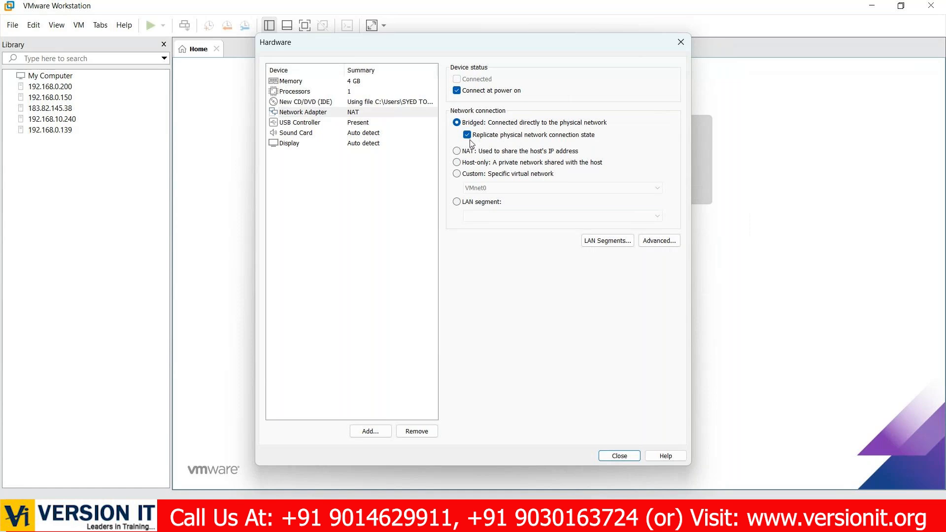
{"action": "left_click", "coordinate": [633, 456]}
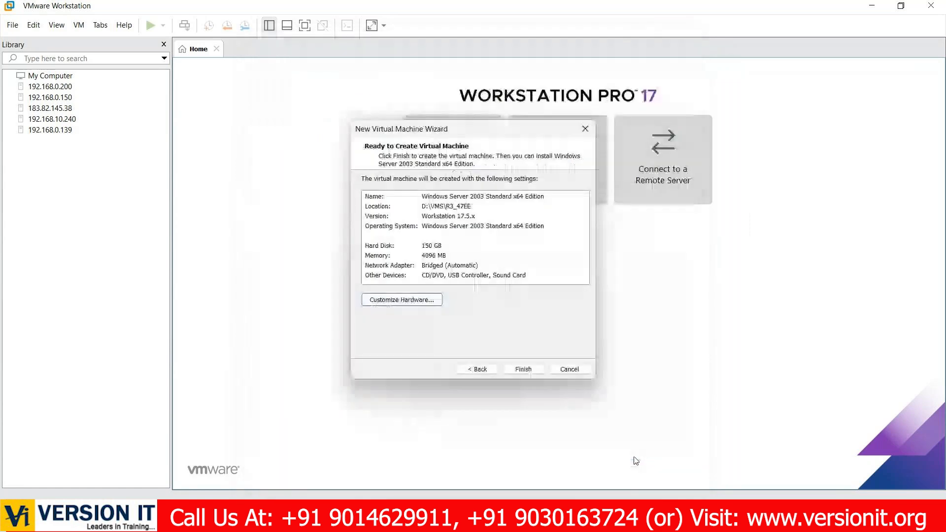
- Finish creating the virtual machine, power it on and dismiss the side channel mitigations hint
{"action": "left_click", "coordinate": [535, 371]}
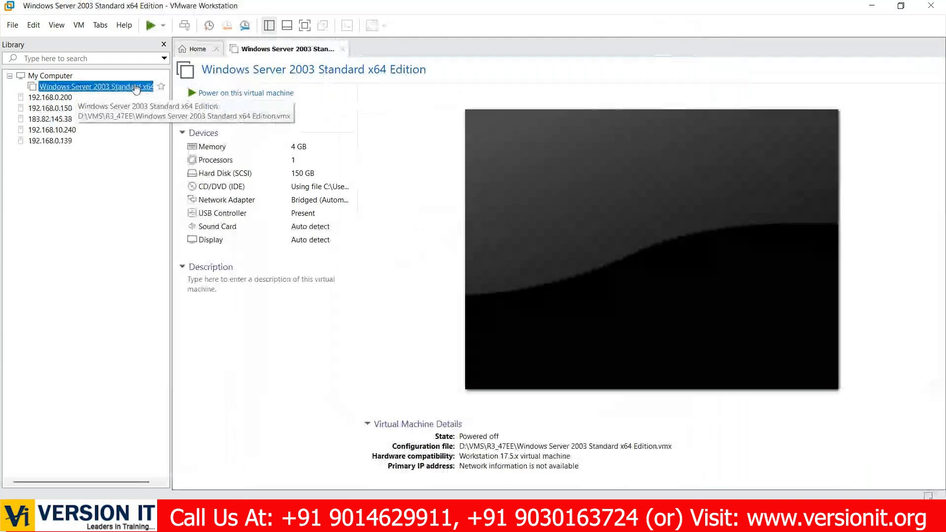
{"action": "left_click", "coordinate": [241, 93]}
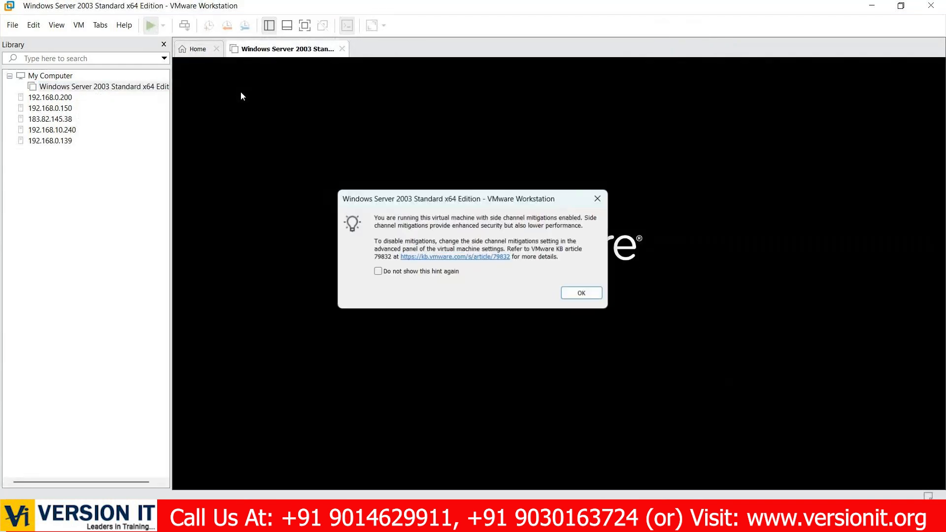
{"action": "left_click", "coordinate": [593, 298]}
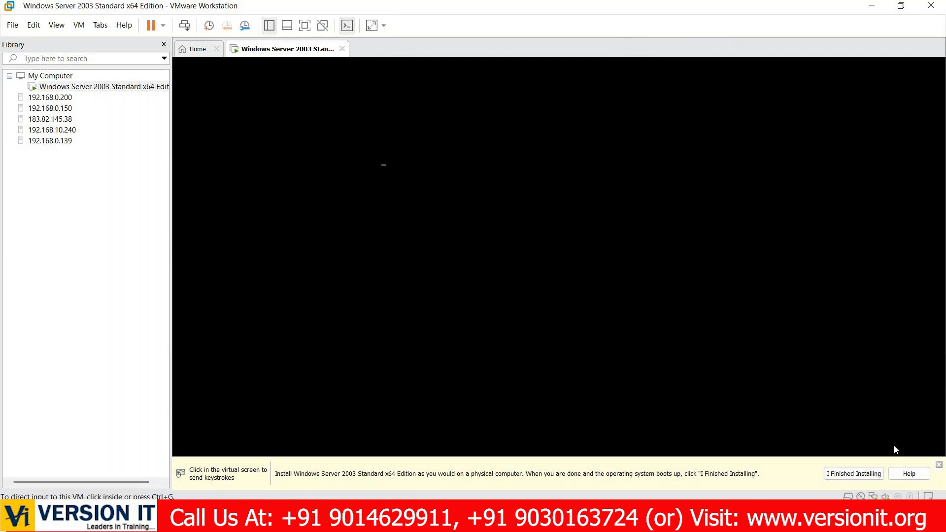
- Dismiss the installation hint and display the virtual machine in full screen
{"action": "left_click", "coordinate": [939, 465]}
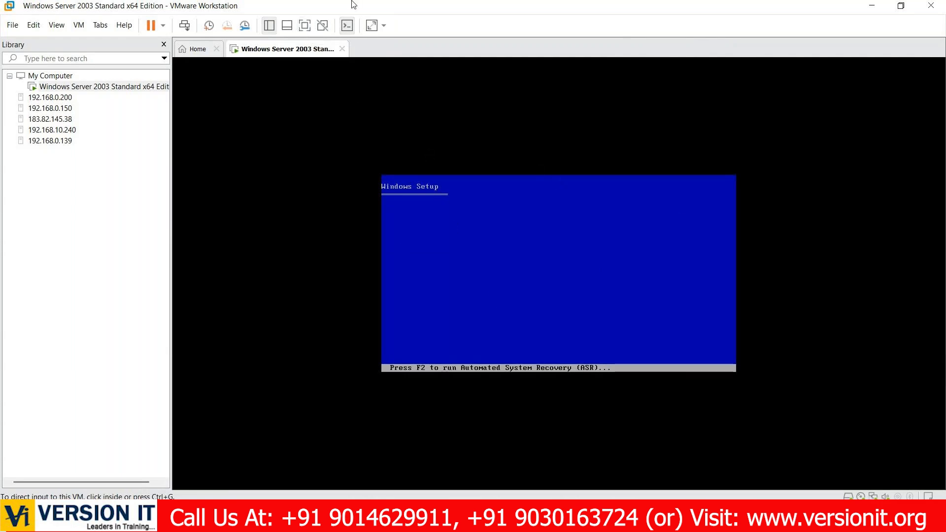
{"action": "left_click", "coordinate": [304, 27]}
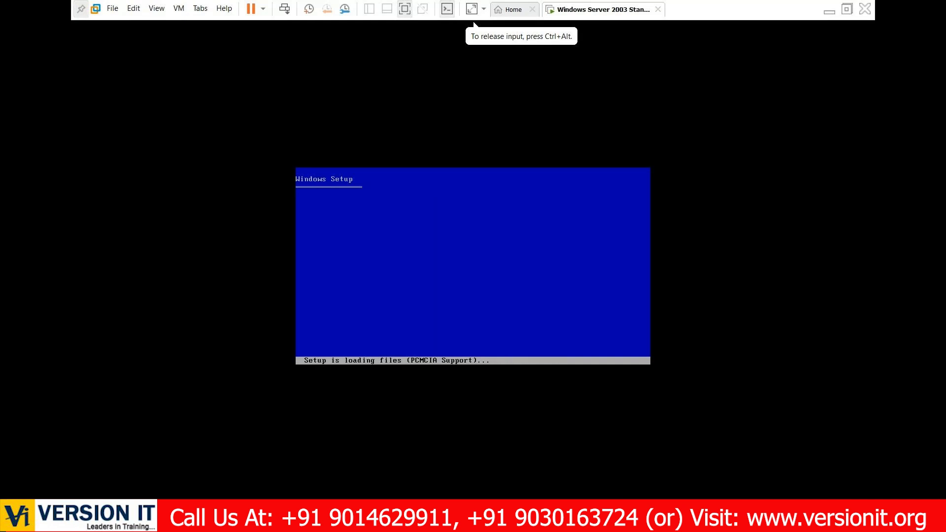
{"action": "key", "text": "ctrl+alt"}
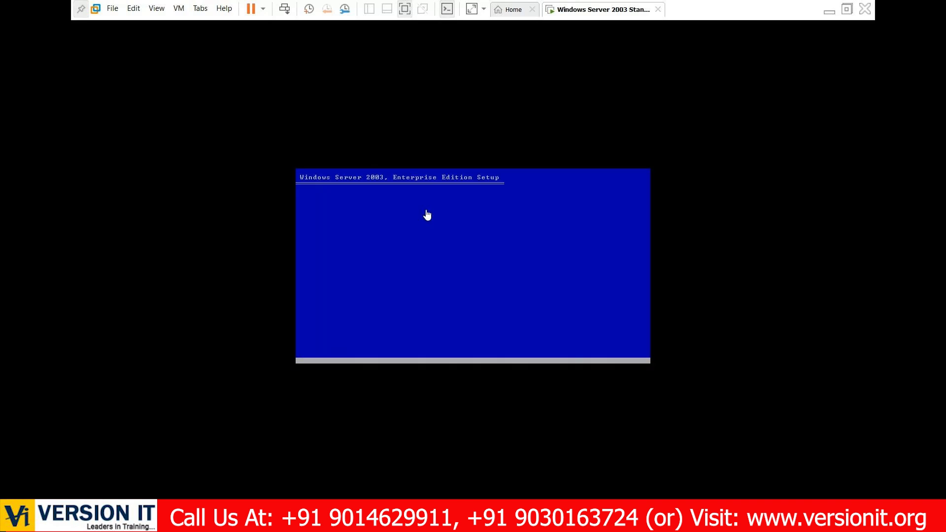
- Choose to set up Windows now and accept the Windows licensing agreement
{"action": "left_click", "coordinate": [427, 215]}
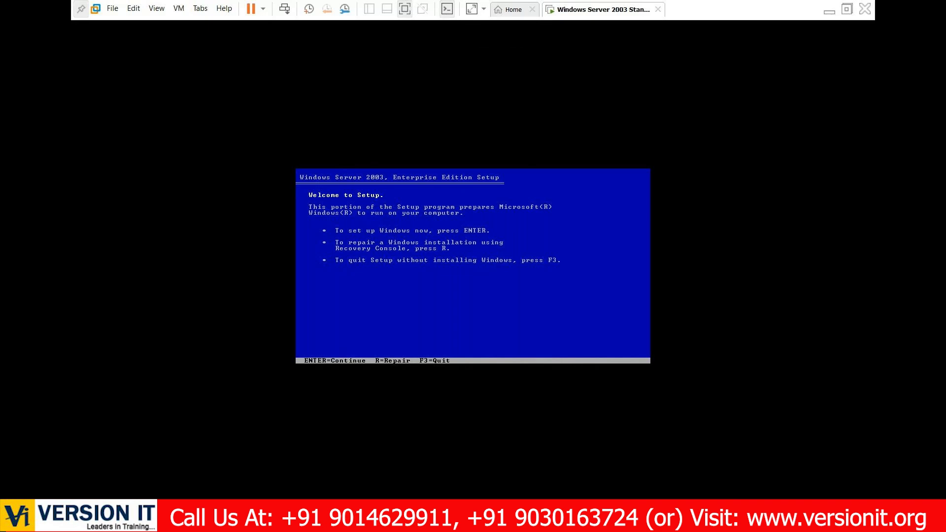
{"action": "key", "text": "Return"}
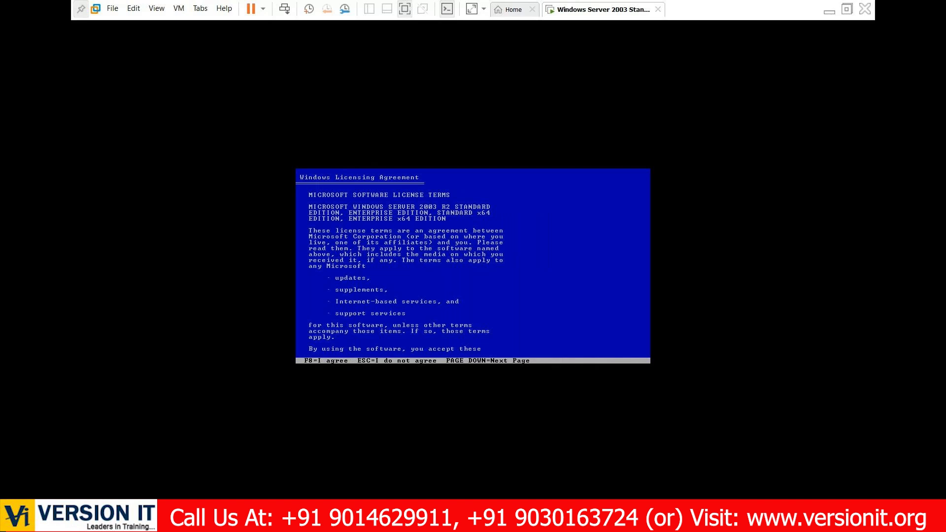
{"action": "key", "text": "F8"}
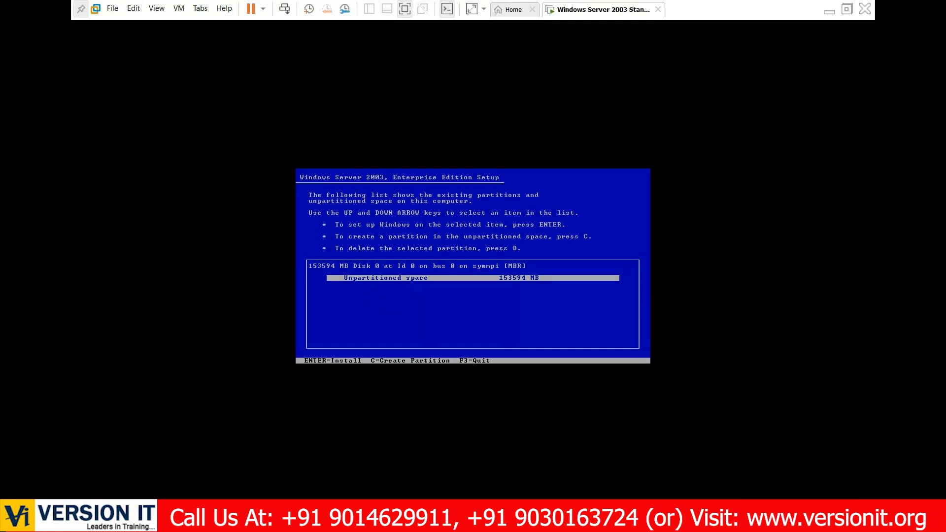
- Examine the host computer's drives in This PC and return to the virtual machine's partition screen
{"action": "key", "text": "ctrl+alt"}
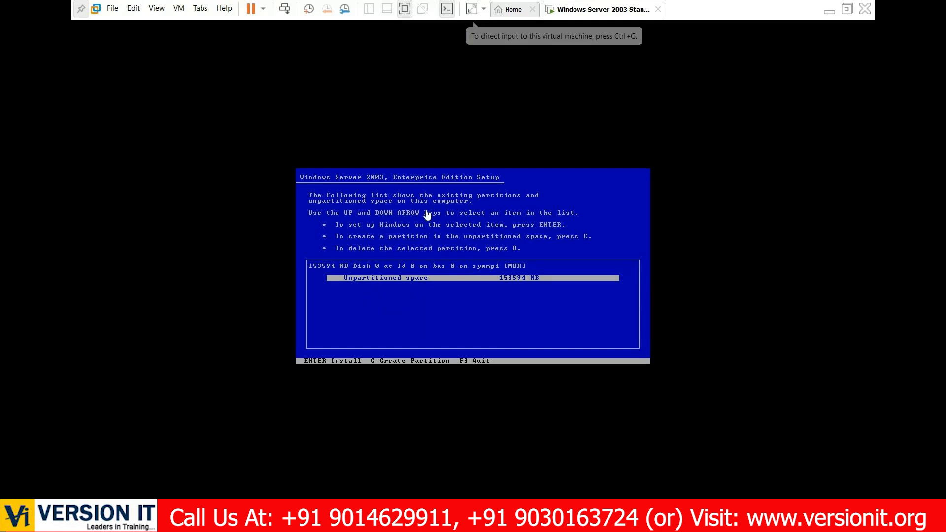
{"action": "left_click", "coordinate": [828, 4]}
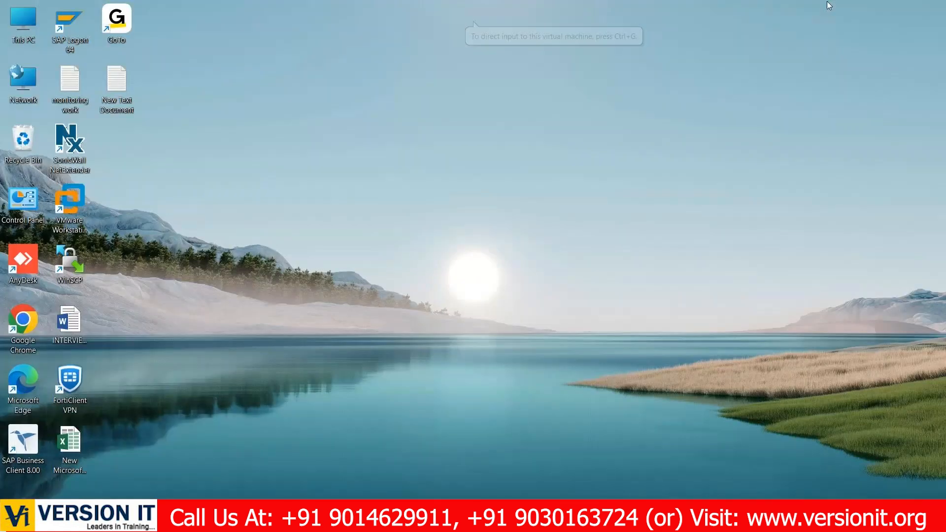
{"action": "double_click", "coordinate": [23, 22]}
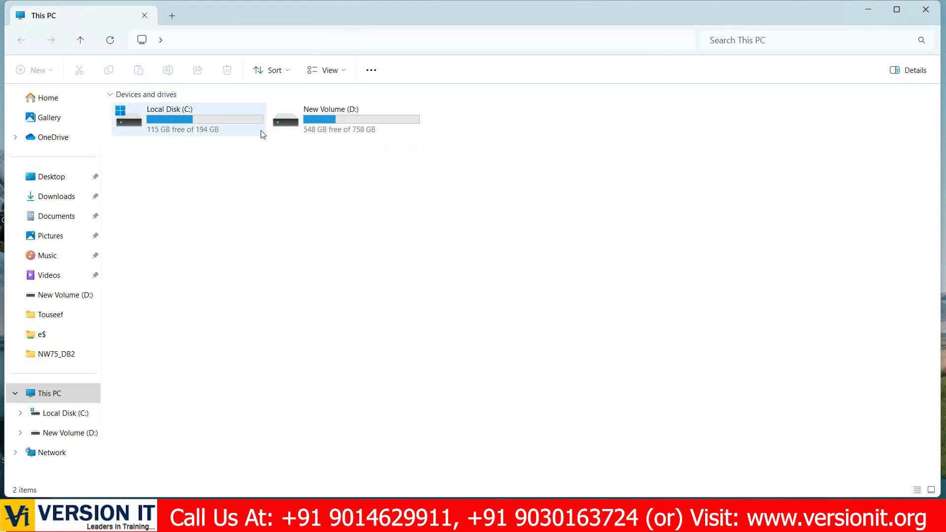
{"action": "left_click", "coordinate": [867, 14]}
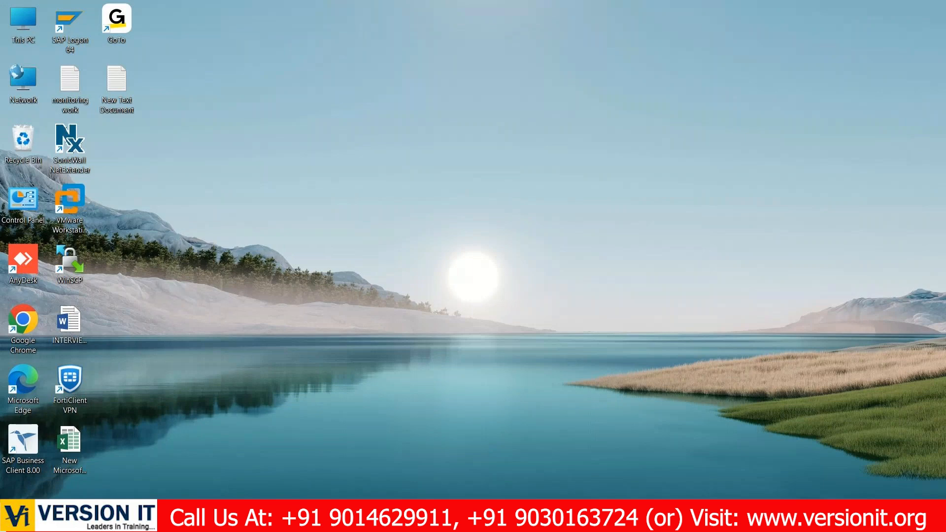
{"action": "mouse_move", "coordinate": [691, 517]}
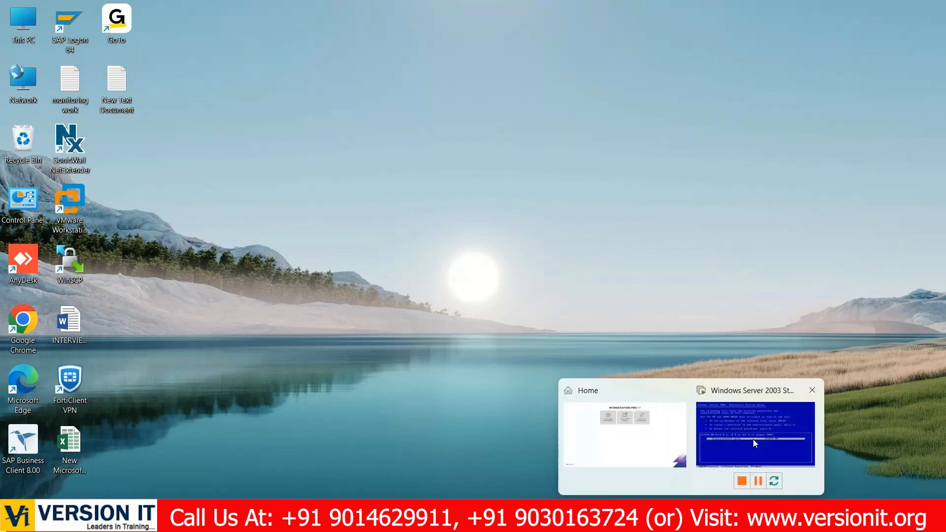
{"action": "left_click", "coordinate": [753, 439]}
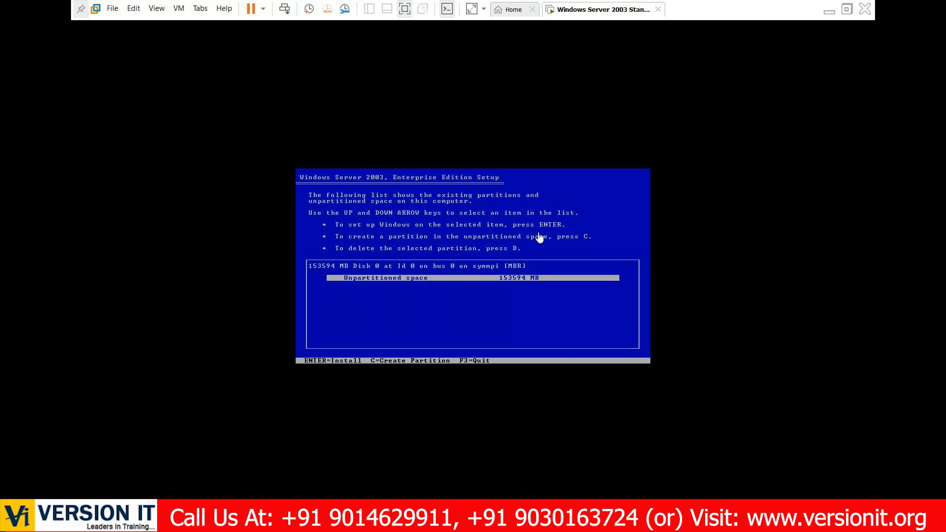
{"action": "left_click", "coordinate": [487, 288]}
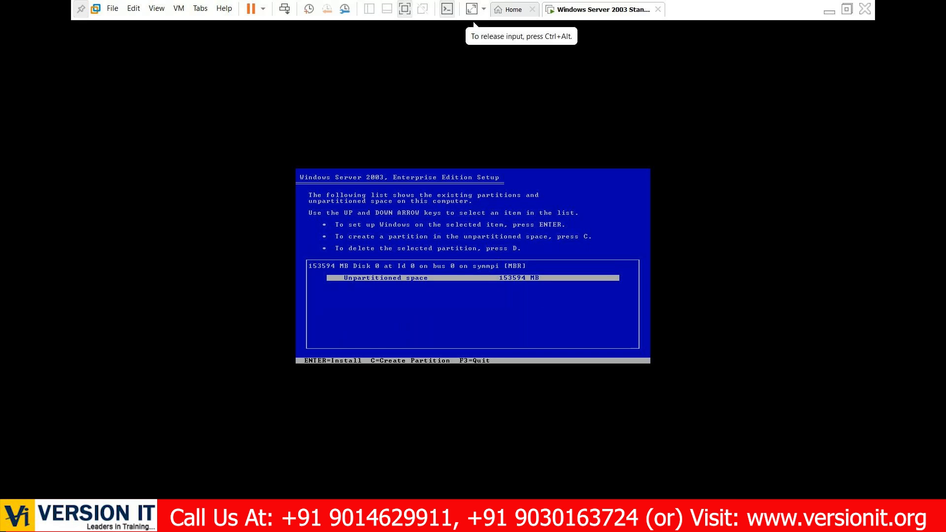
{"action": "key", "text": "ctrl+alt"}
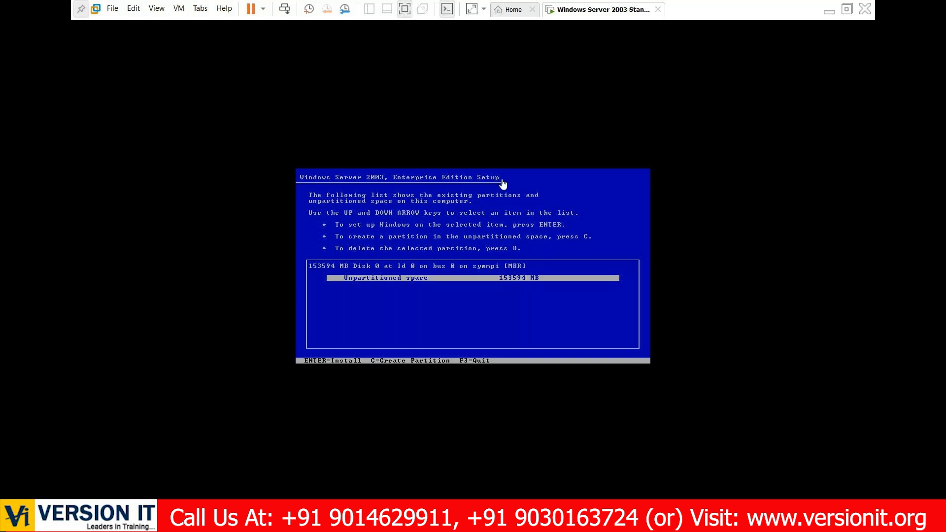
{"action": "left_click", "coordinate": [828, 11]}
{"action": "double_click", "coordinate": [25, 20]}
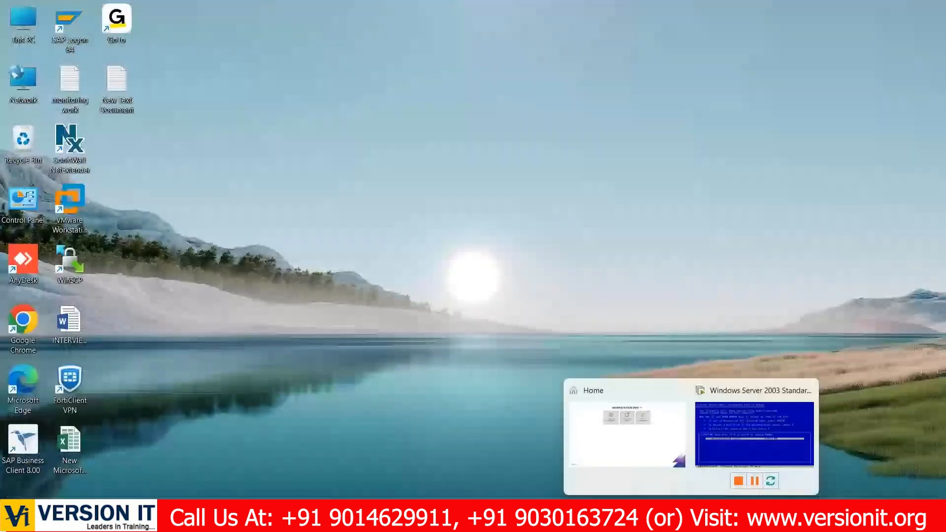
{"action": "left_click", "coordinate": [762, 449]}
- Create a 50000 MB partition in the unpartitioned space of Disk 0
{"action": "left_click", "coordinate": [391, 266]}
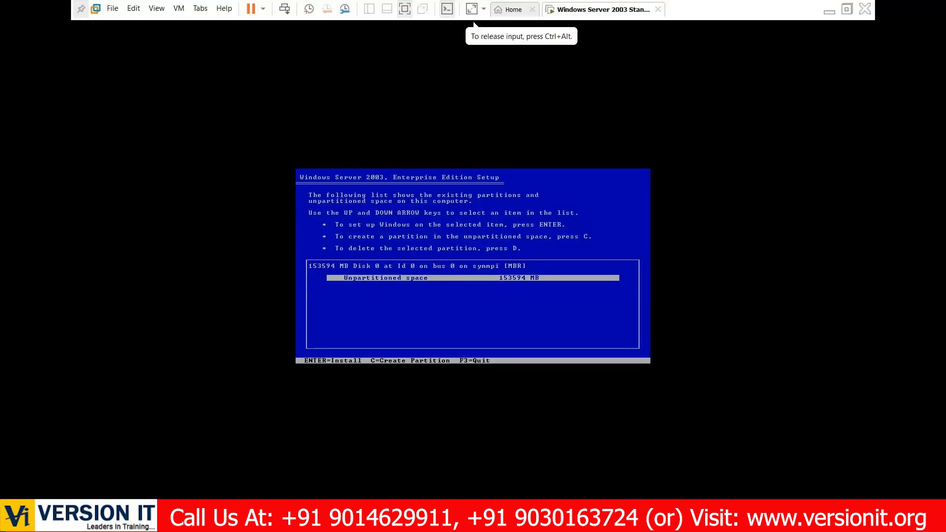
{"action": "key", "text": "c"}
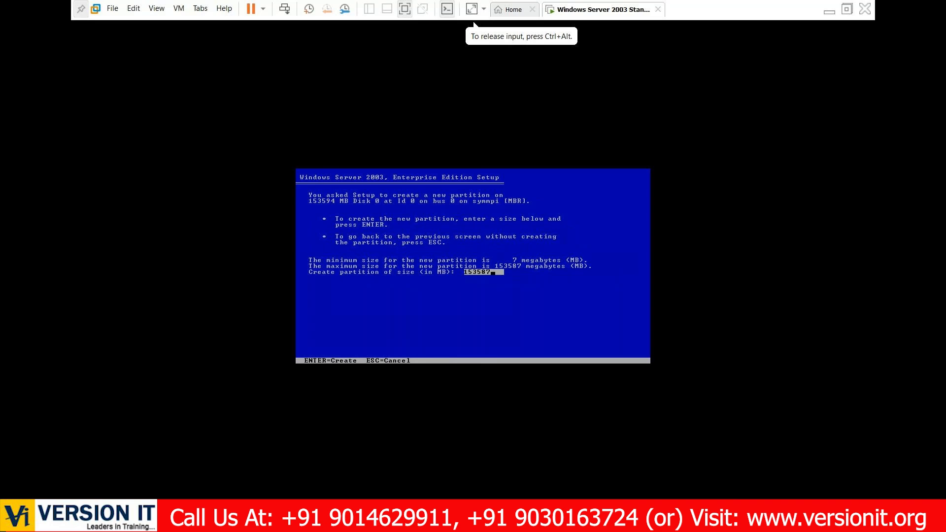
{"action": "key", "text": "BackSpace"}
{"action": "key", "text": "BackSpace"}
{"action": "key", "text": "BackSpace"}
{"action": "key", "text": "BackSpace"}
{"action": "key", "text": "BackSpace"}
{"action": "key", "text": "BackSpace"}
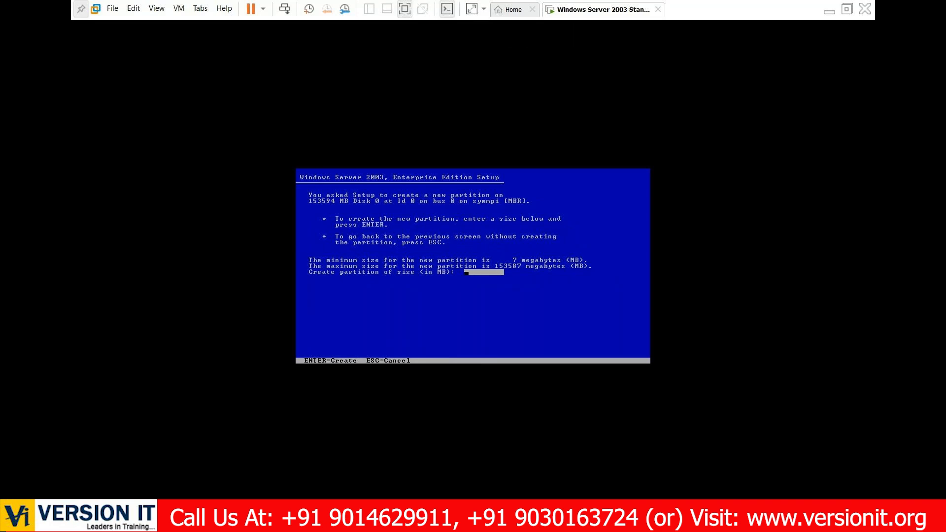
{"action": "type", "text": "50000"}
{"action": "key", "text": "Return"}
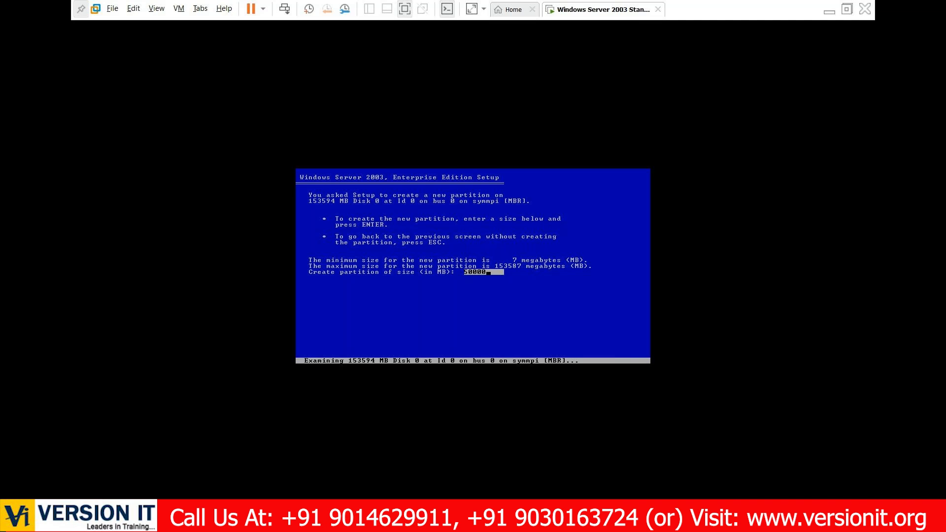
{"action": "key", "text": "Return"}
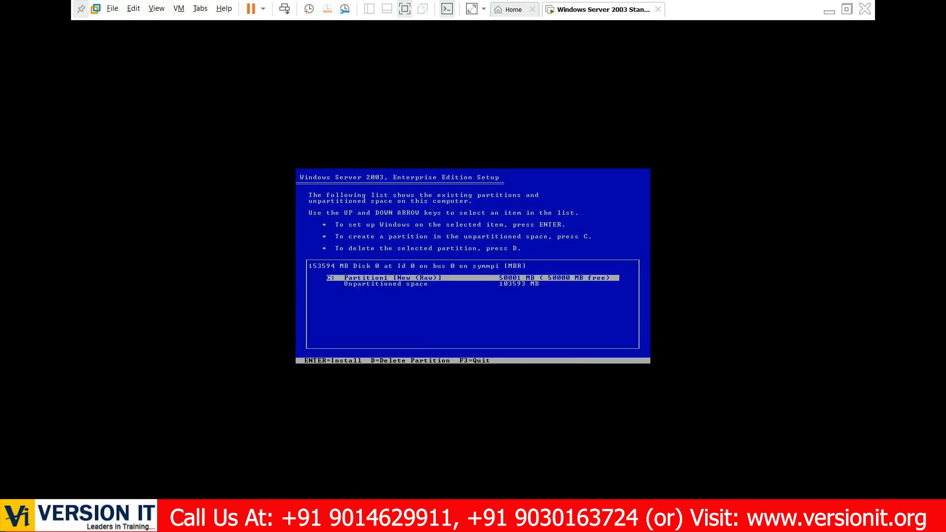
- Install Windows on the new C: partition, formatting it with the NTFS file system (Quick)
{"action": "key", "text": "Return"}
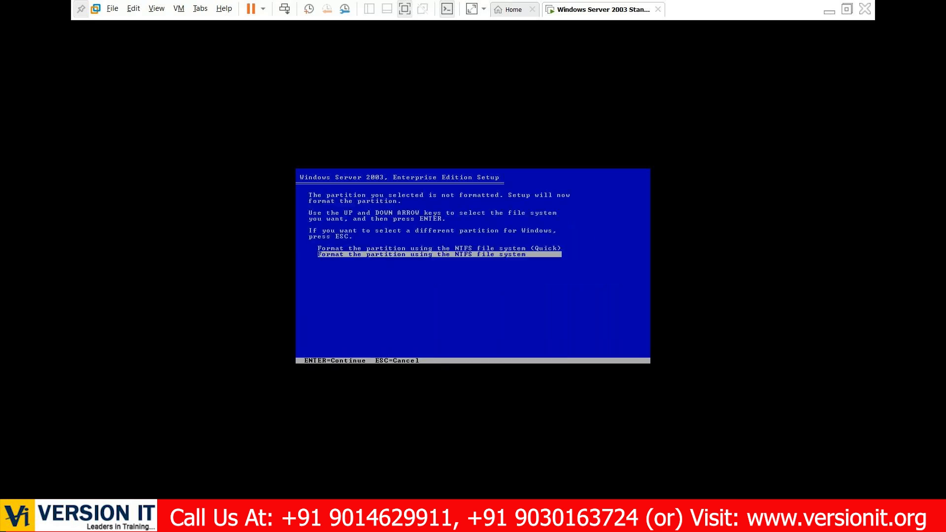
{"action": "key", "text": "Up"}
{"action": "key", "text": "Return"}
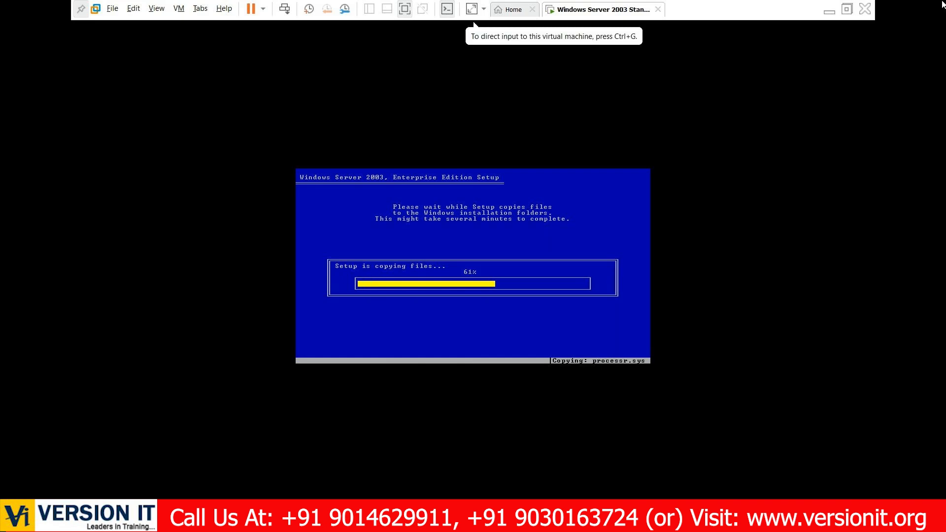
- Switch to Chrome on the host and read the latest help desk notifications in the Outlook inbox
{"action": "left_click", "coordinate": [831, 11]}
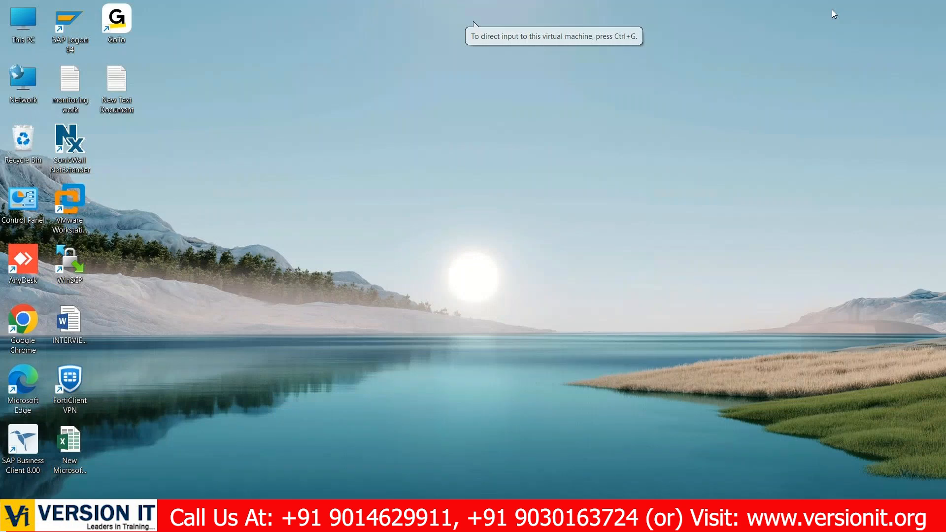
{"action": "mouse_move", "coordinate": [583, 518]}
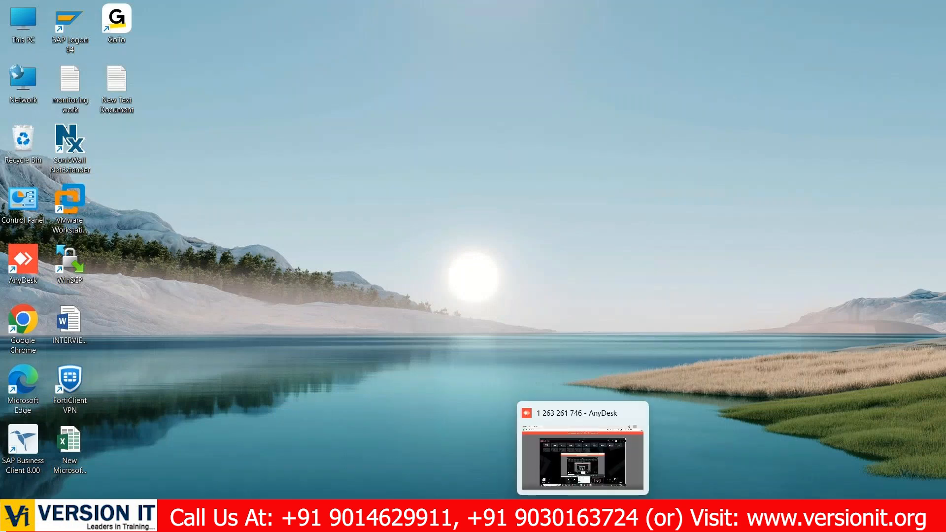
{"action": "left_click", "coordinate": [557, 519]}
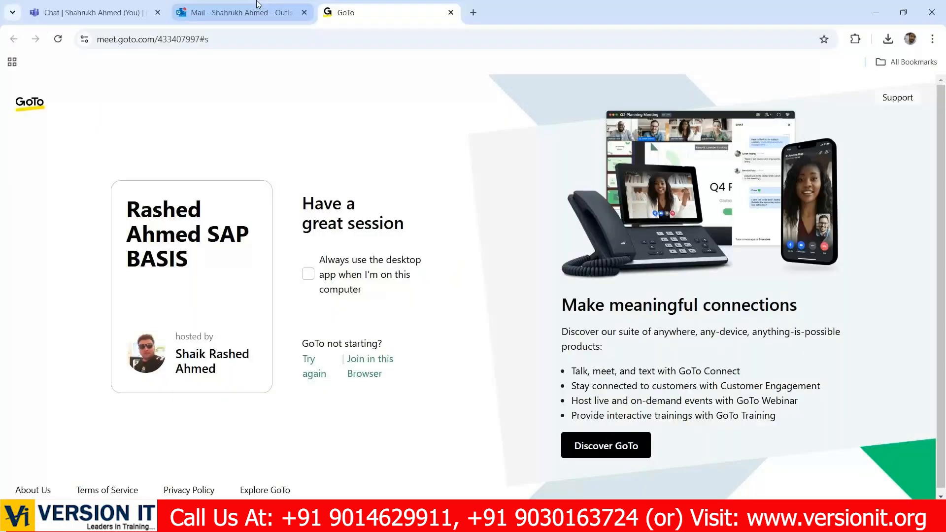
{"action": "left_click", "coordinate": [257, 5]}
{"action": "left_click", "coordinate": [311, 198]}
{"action": "left_click", "coordinate": [284, 240]}
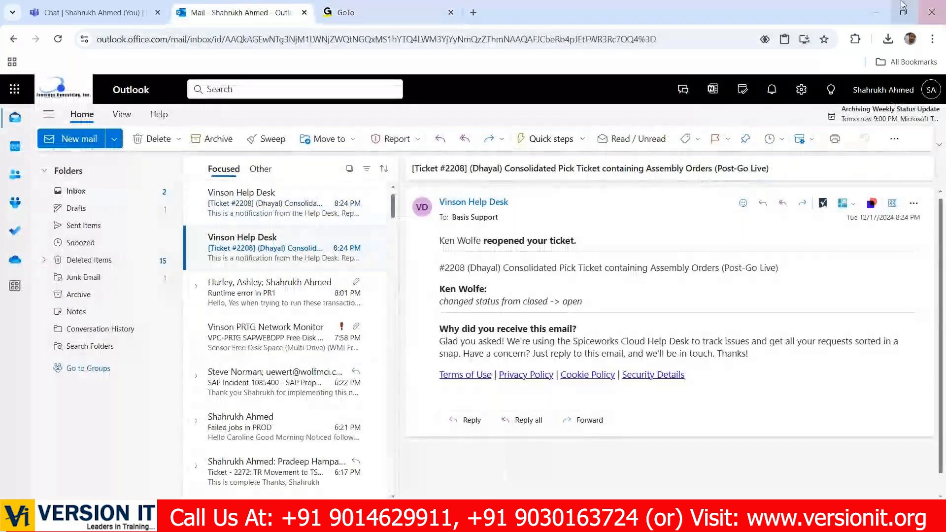
{"action": "left_click", "coordinate": [875, 12]}
- Examine the virtual machine's files in D:\VMS\R3_47EE and the folder's details in File Explorer
{"action": "double_click", "coordinate": [17, 23]}
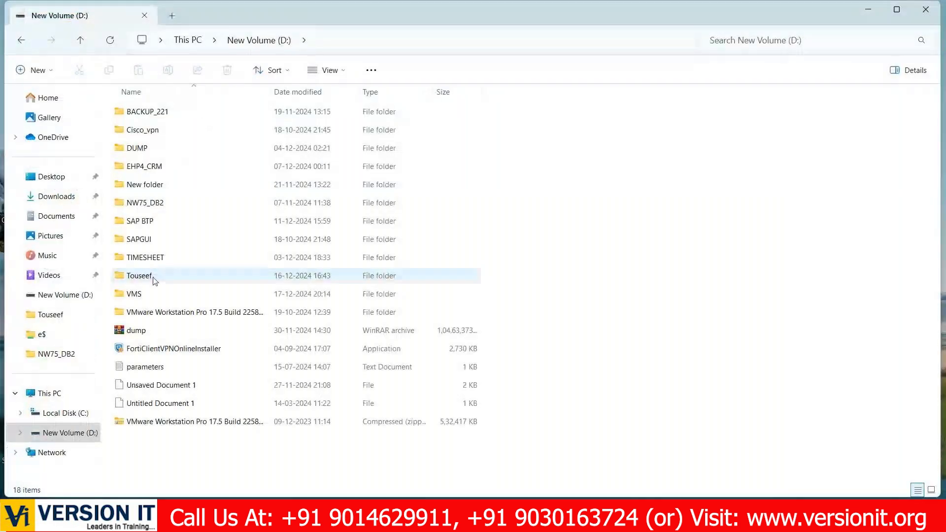
{"action": "double_click", "coordinate": [146, 292]}
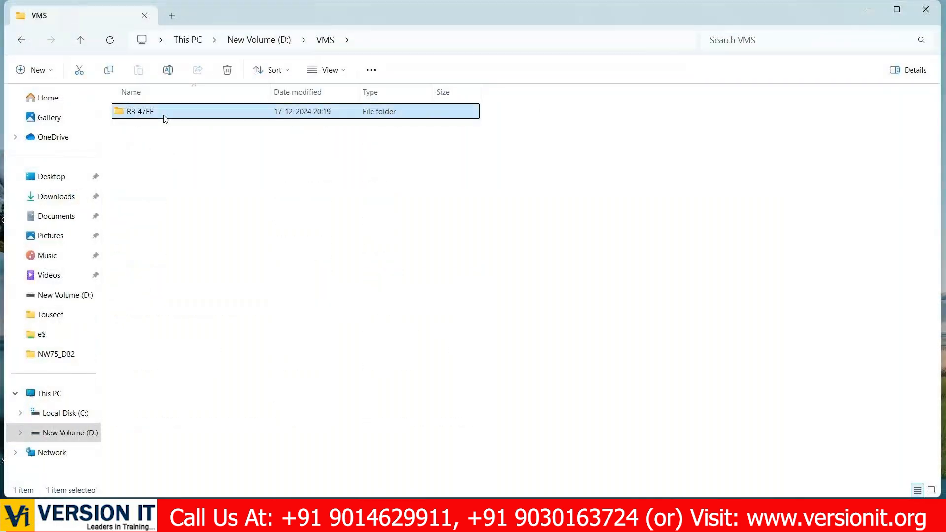
{"action": "double_click", "coordinate": [165, 119]}
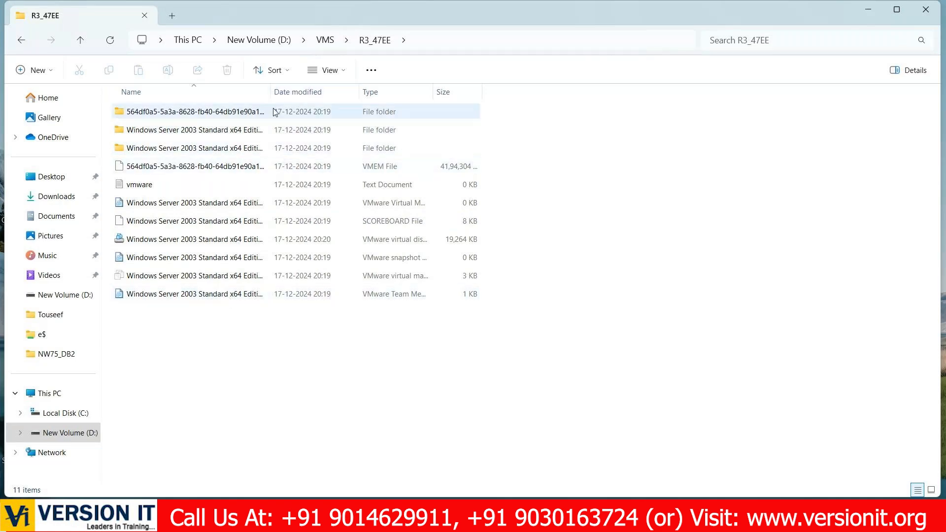
{"action": "left_click", "coordinate": [21, 39]}
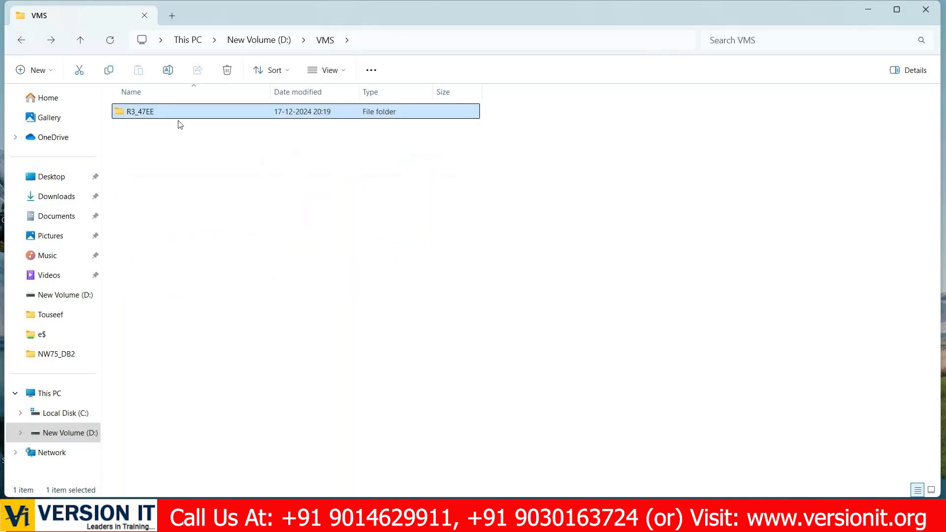
{"action": "left_click", "coordinate": [268, 44]}
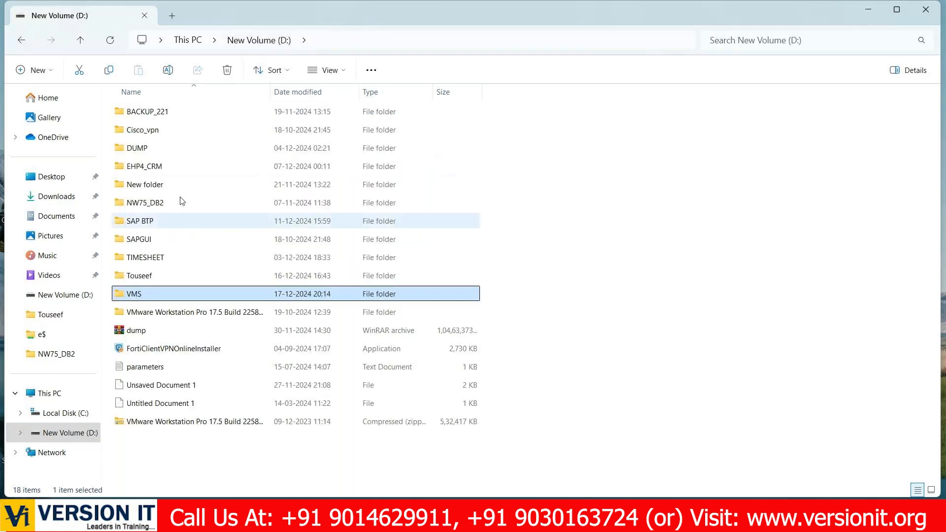
{"action": "double_click", "coordinate": [143, 293]}
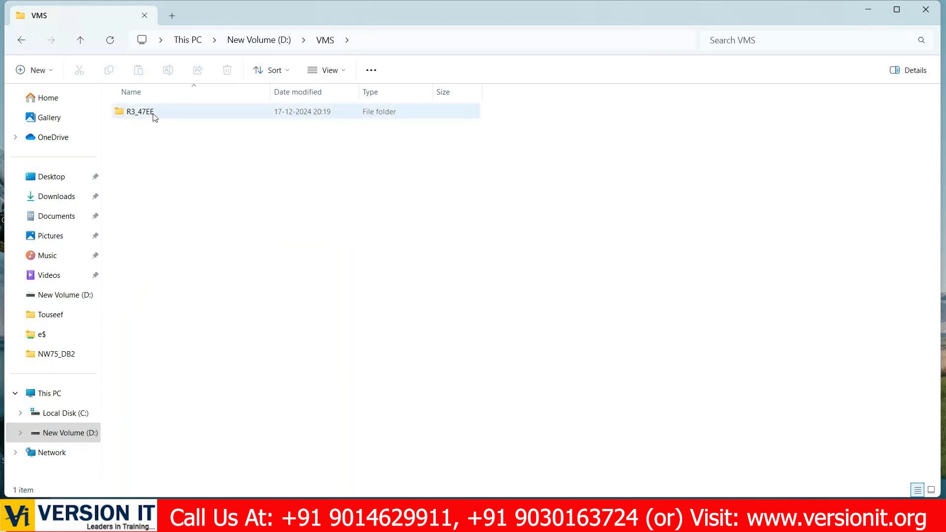
{"action": "mouse_move", "coordinate": [155, 117]}
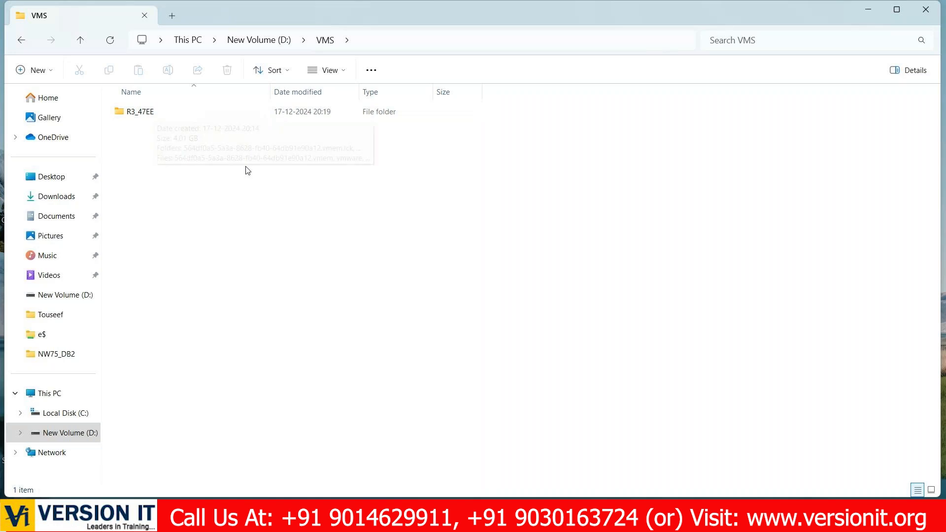
{"action": "right_click", "coordinate": [148, 129]}
{"action": "mouse_move", "coordinate": [196, 231]}
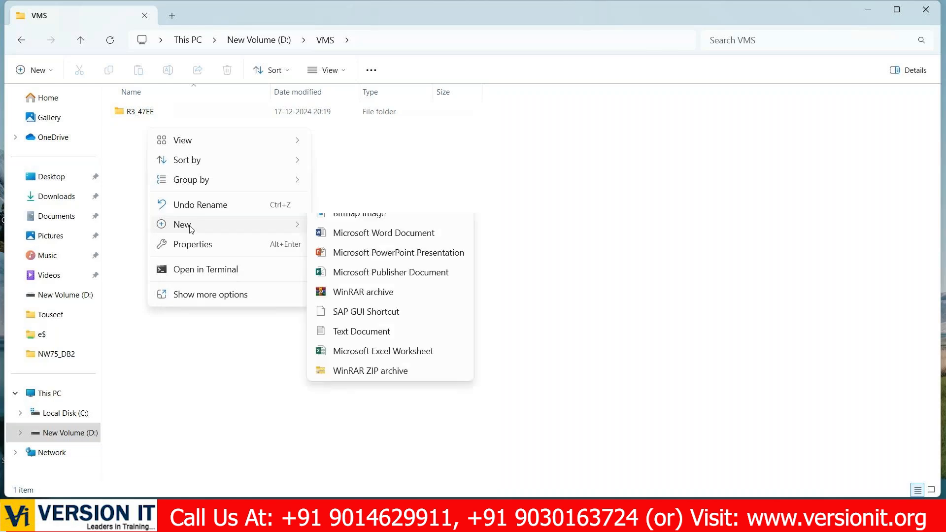
{"action": "left_click", "coordinate": [143, 139]}
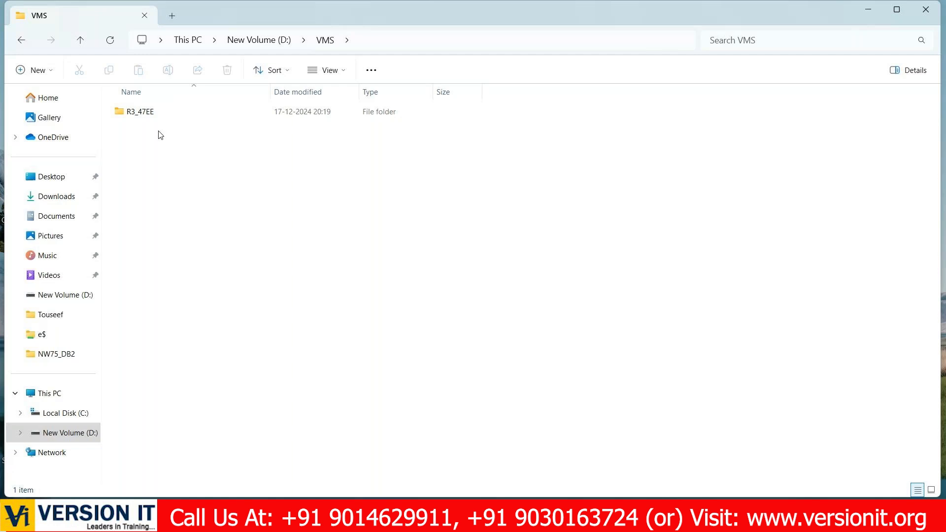
- Check the setup progress of the virtual machine in VMware Workstation and the R3_47EE folder's details in File Explorer
{"action": "left_click", "coordinate": [139, 113]}
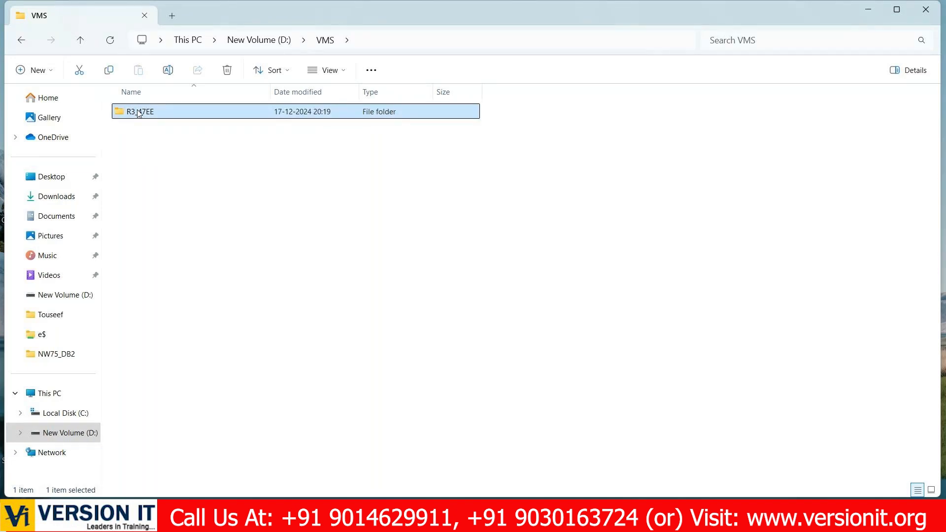
{"action": "left_click", "coordinate": [692, 516]}
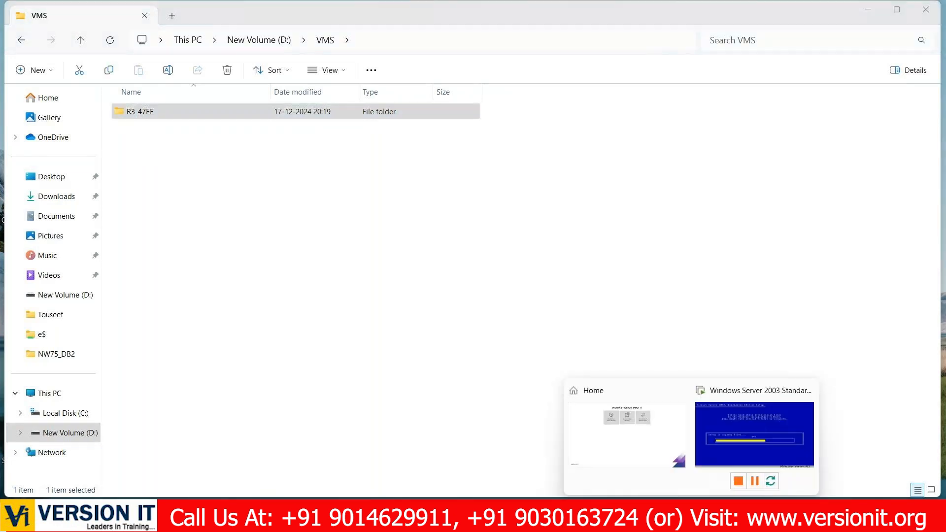
{"action": "left_click", "coordinate": [754, 434]}
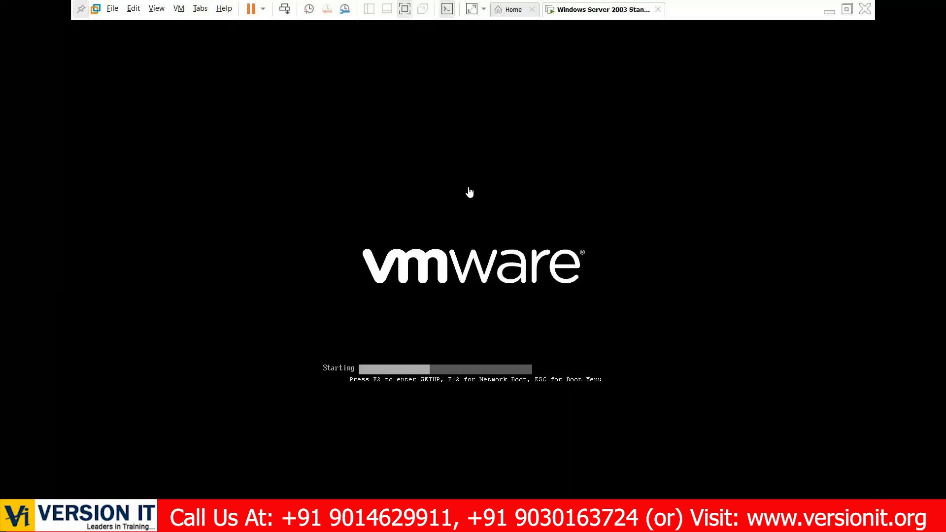
{"action": "left_click", "coordinate": [830, 13]}
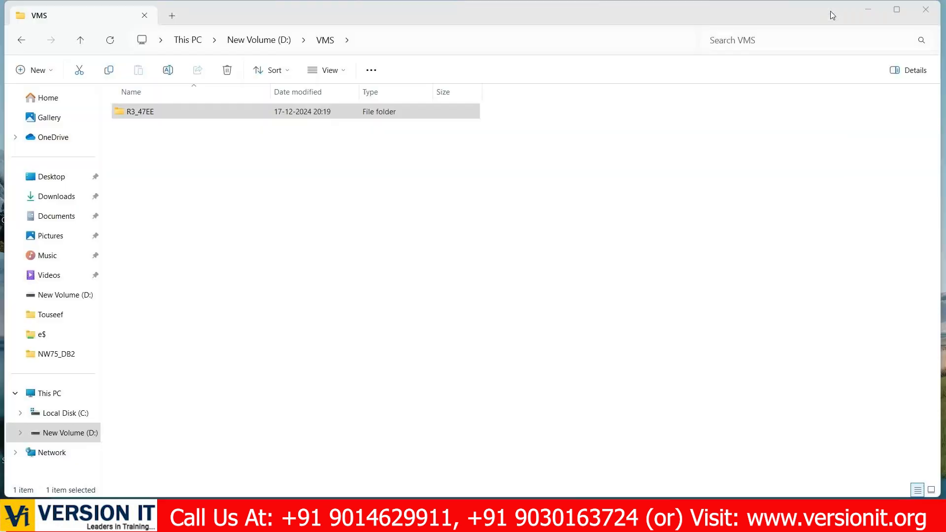
{"action": "left_click", "coordinate": [144, 112]}
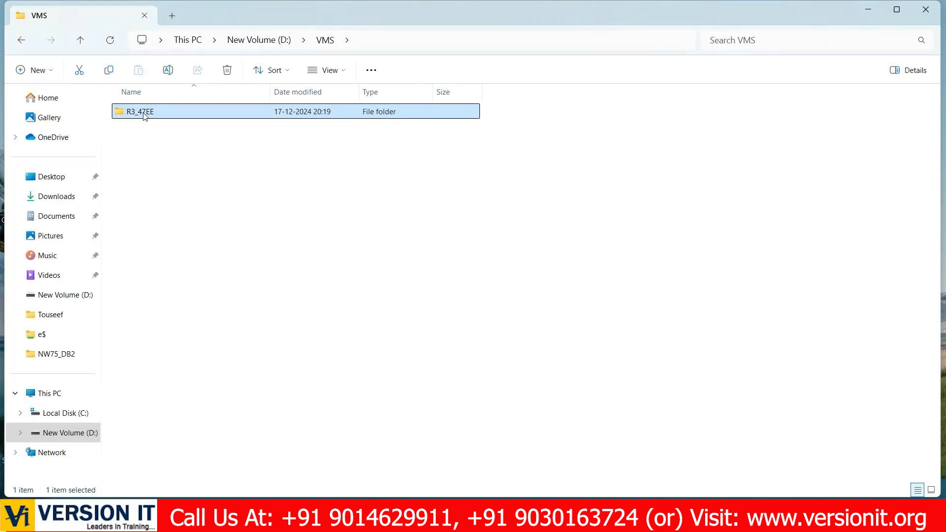
{"action": "left_click", "coordinate": [186, 114]}
{"action": "mouse_move", "coordinate": [556, 520]}
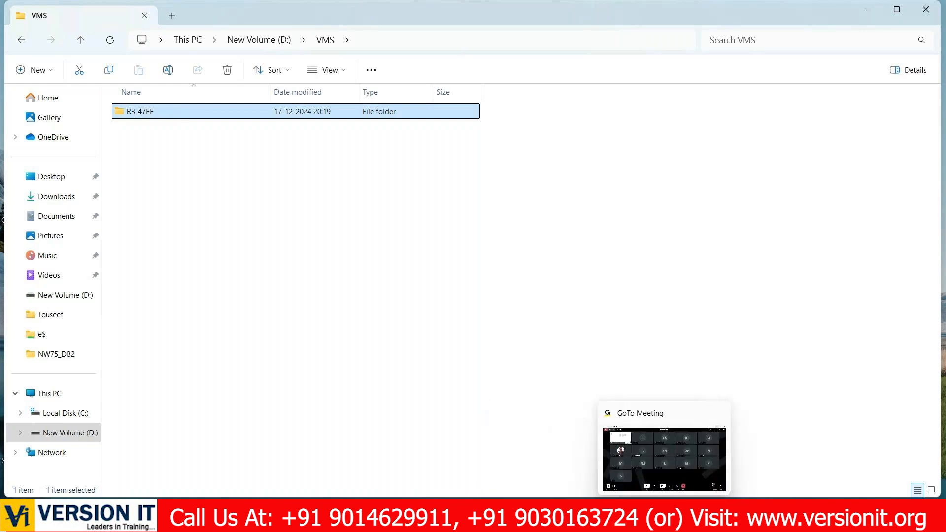
{"action": "left_click", "coordinate": [691, 517]}
{"action": "left_click", "coordinate": [628, 452]}
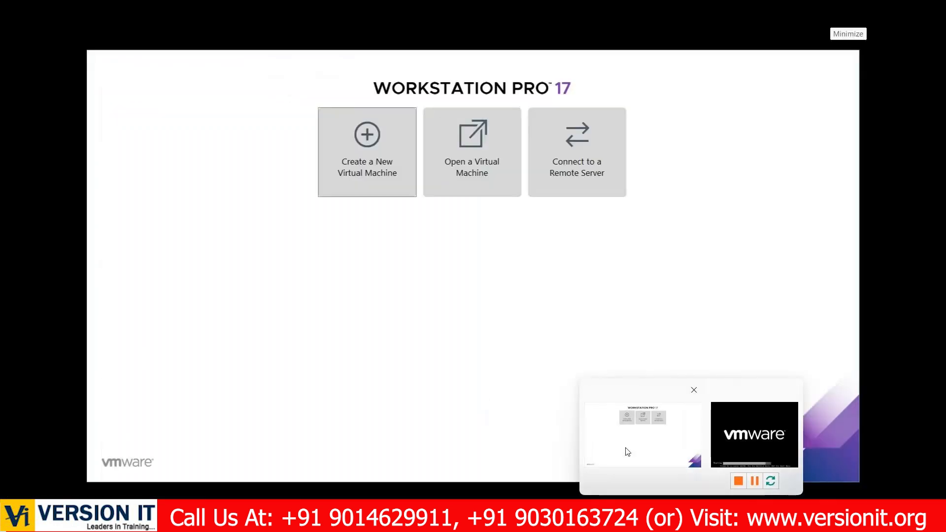
{"action": "left_click", "coordinate": [567, 130]}
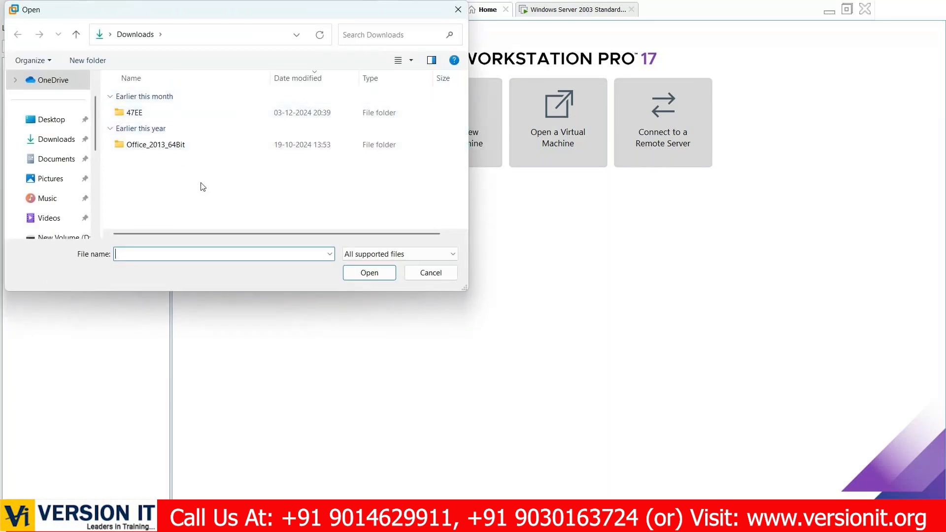
{"action": "left_click", "coordinate": [444, 279]}
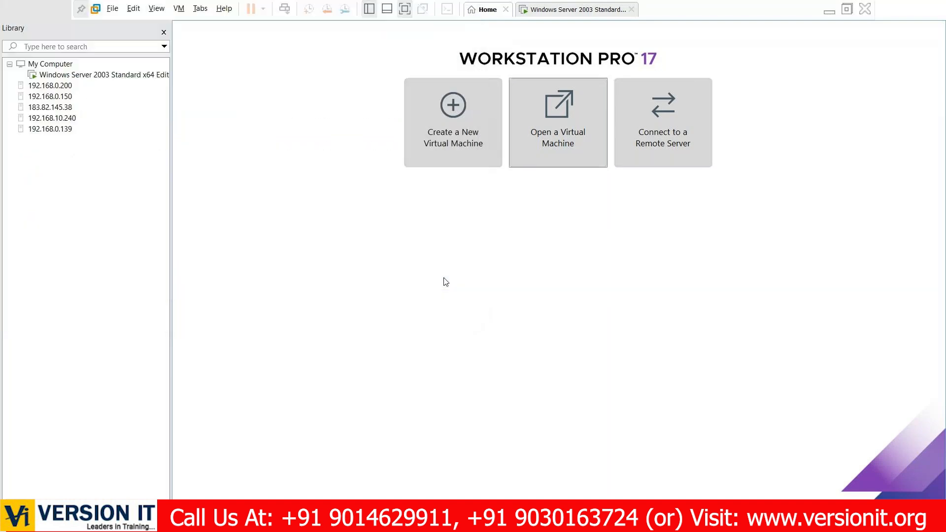
- Show the Windows Server 2003 virtual machine's console, exit full screen mode, and minimize VMware Workstation
{"action": "left_click", "coordinate": [579, 9]}
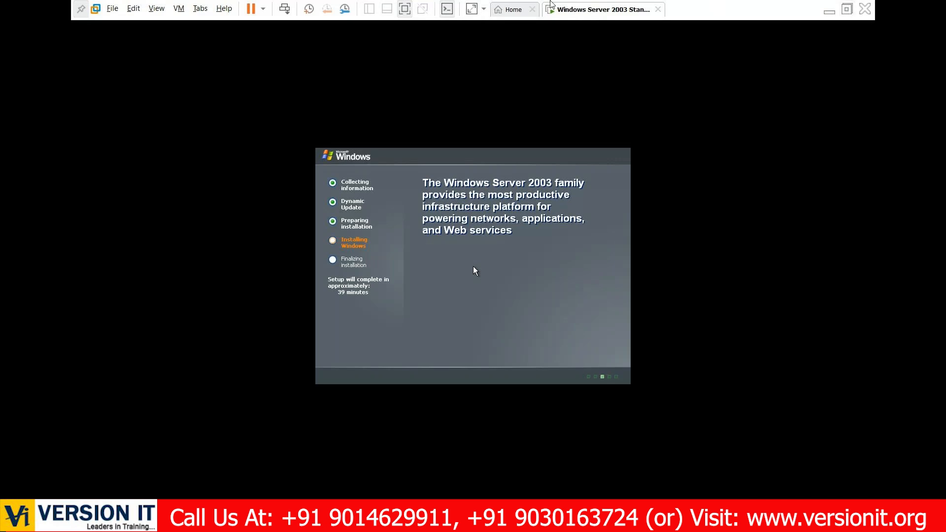
{"action": "left_click", "coordinate": [411, 7]}
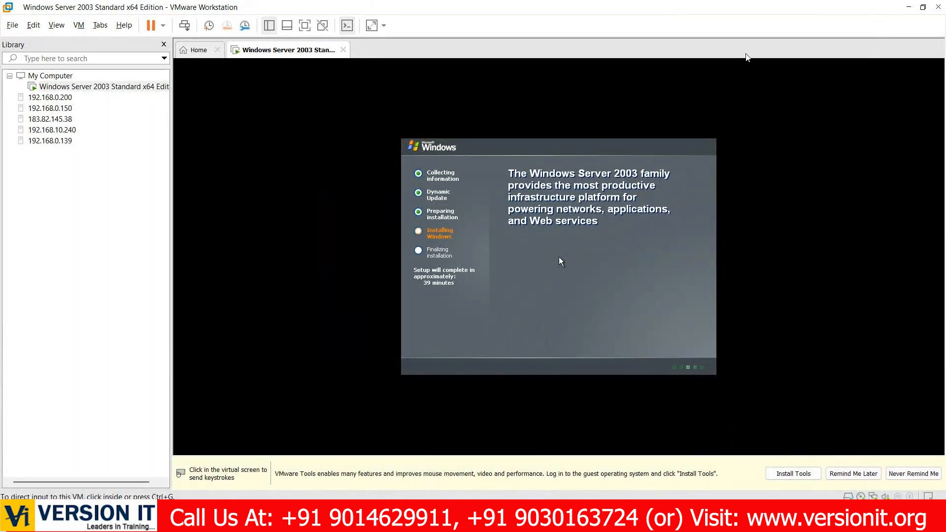
{"action": "left_click", "coordinate": [908, 8]}
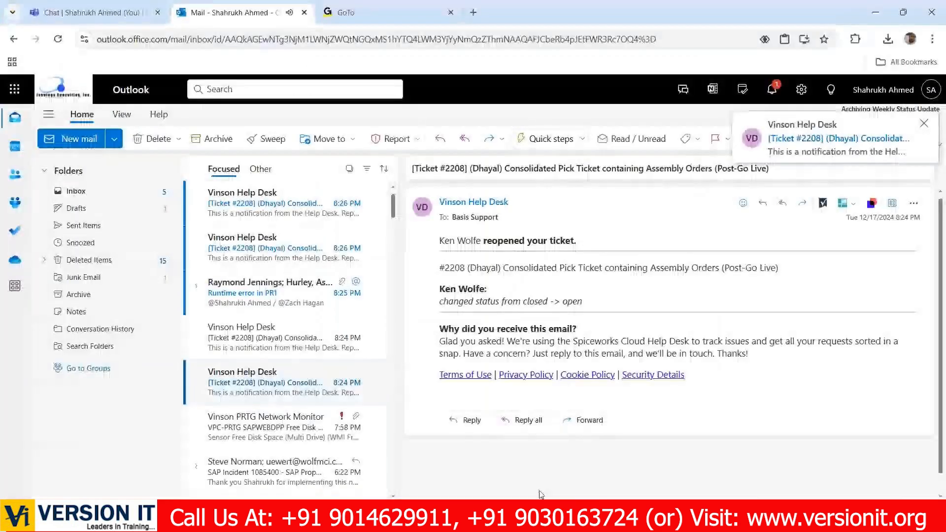
- Read the "Runtime error in PR1" e-mail and the newest help desk notifications in the Outlook inbox in Chrome
{"action": "left_click", "coordinate": [276, 295]}
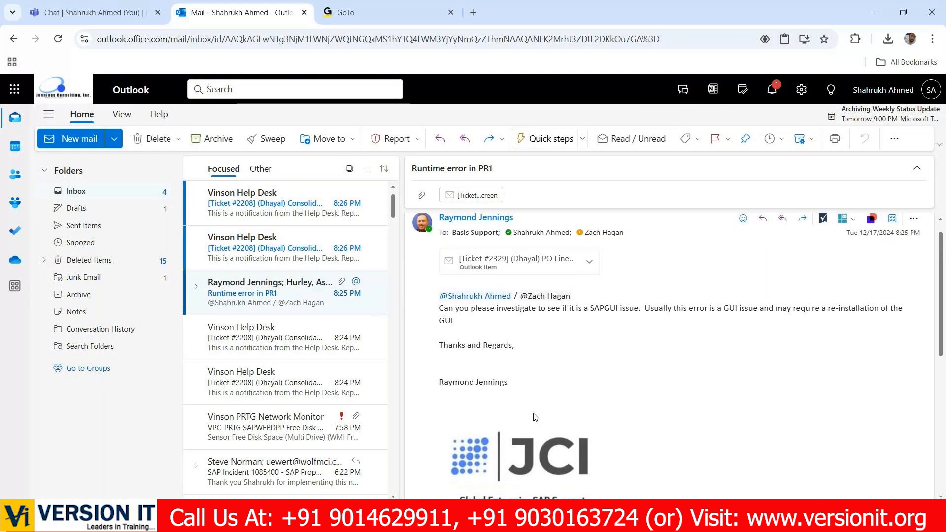
{"action": "scroll", "coordinate": [535, 418], "scroll_direction": "down", "scroll_amount": 5}
{"action": "scroll", "coordinate": [535, 417], "scroll_direction": "down", "scroll_amount": 1}
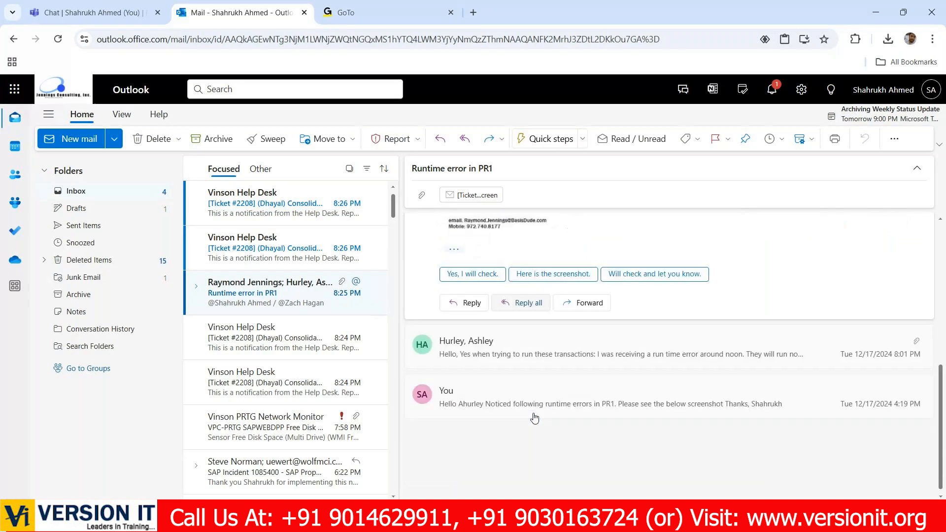
{"action": "left_click", "coordinate": [303, 267]}
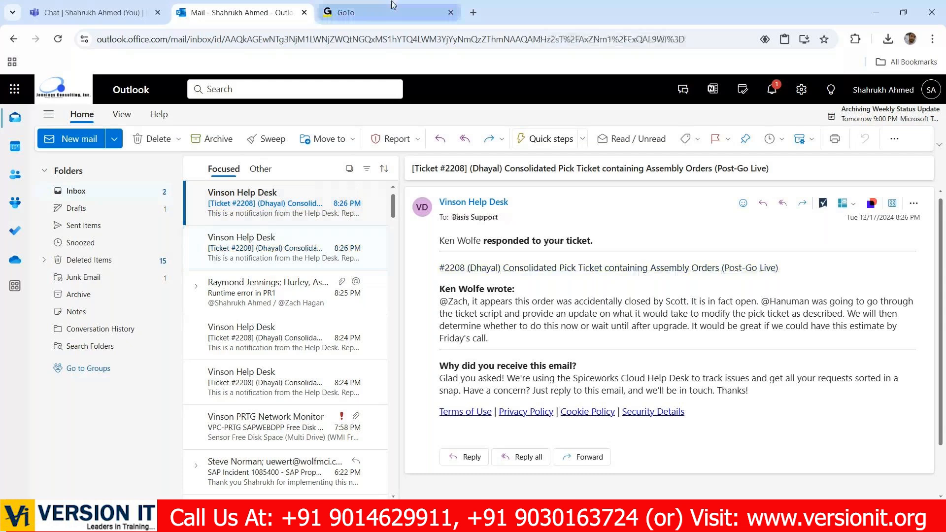
{"action": "left_click", "coordinate": [354, 13]}
{"action": "left_click", "coordinate": [880, 13]}
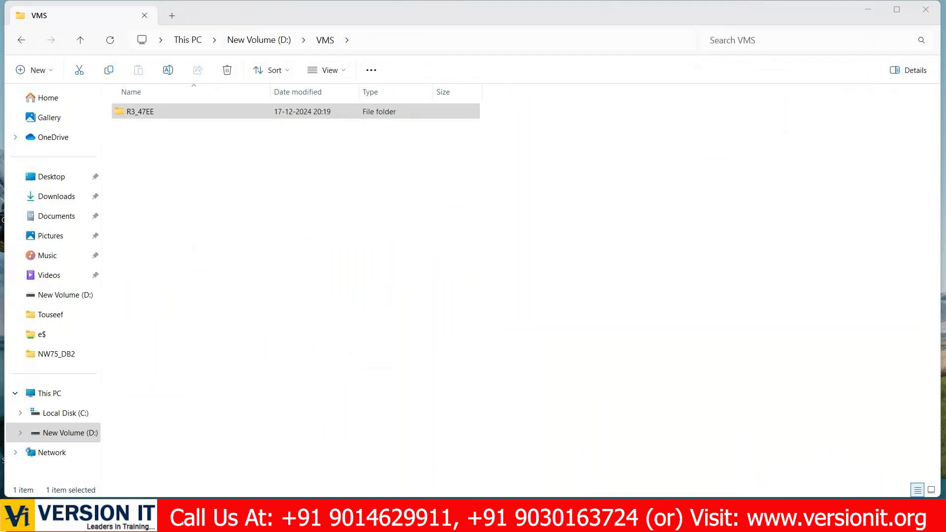
- Switch back to the Windows Server 2003 virtual machine in VMware Workstation and accept the default regional and language options in Windows Setup
{"action": "mouse_move", "coordinate": [691, 515]}
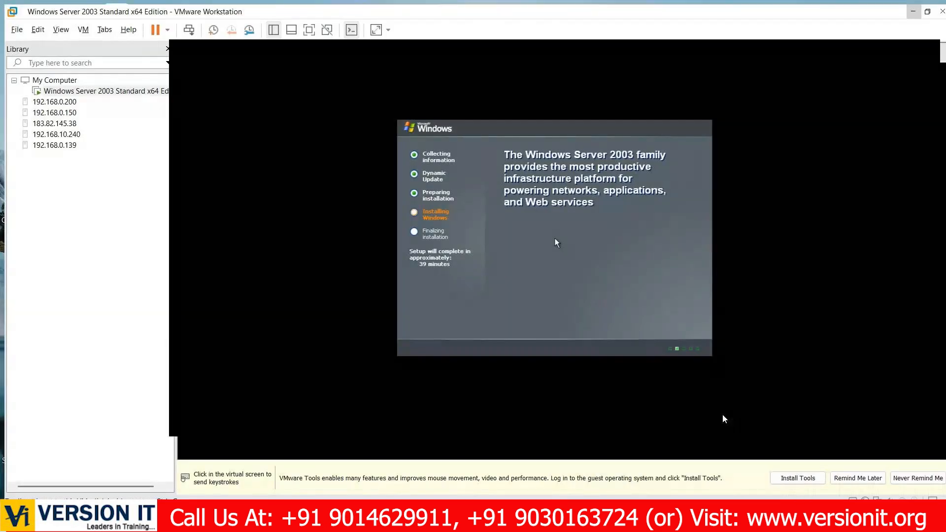
{"action": "left_click", "coordinate": [722, 415]}
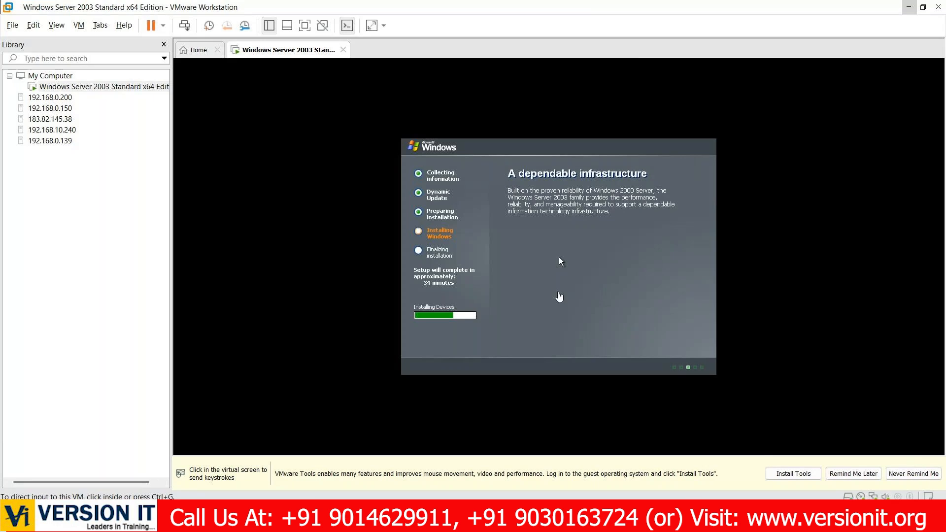
{"action": "mouse_move", "coordinate": [556, 523]}
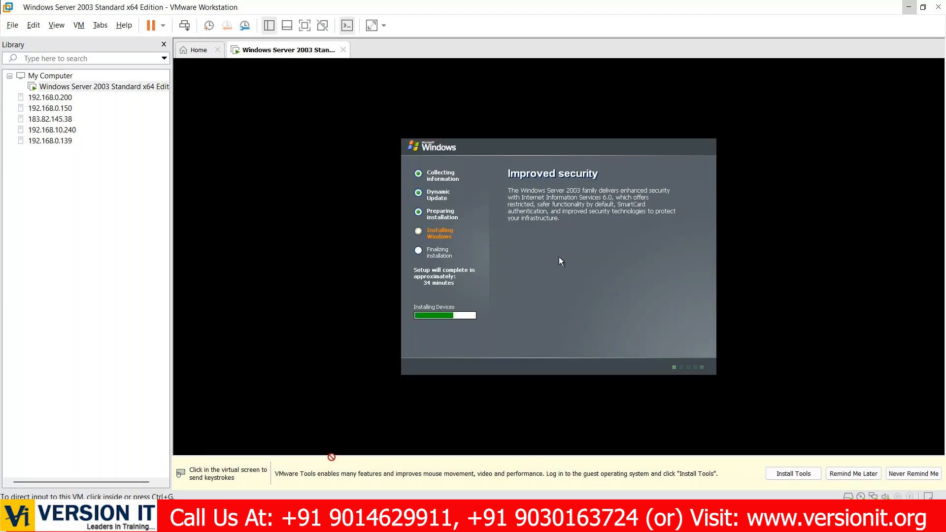
{"action": "mouse_move", "coordinate": [664, 521]}
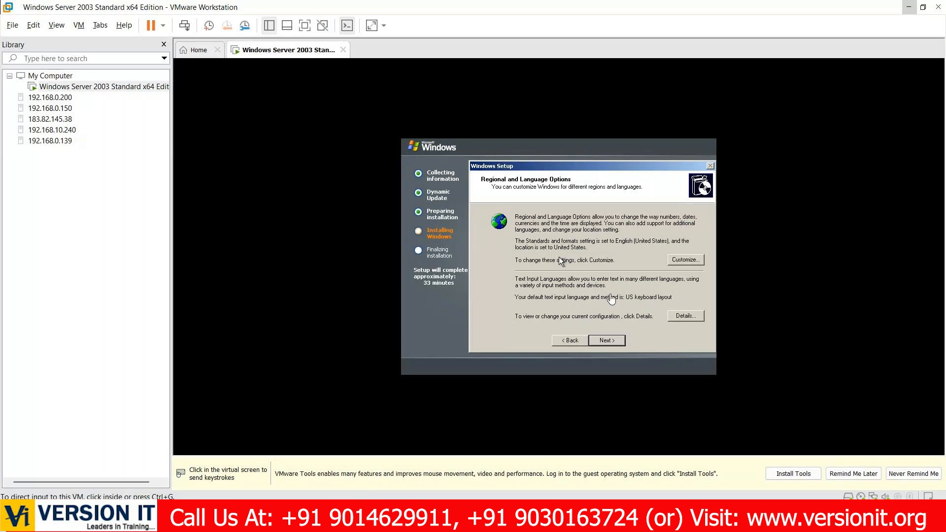
{"action": "left_click", "coordinate": [561, 261]}
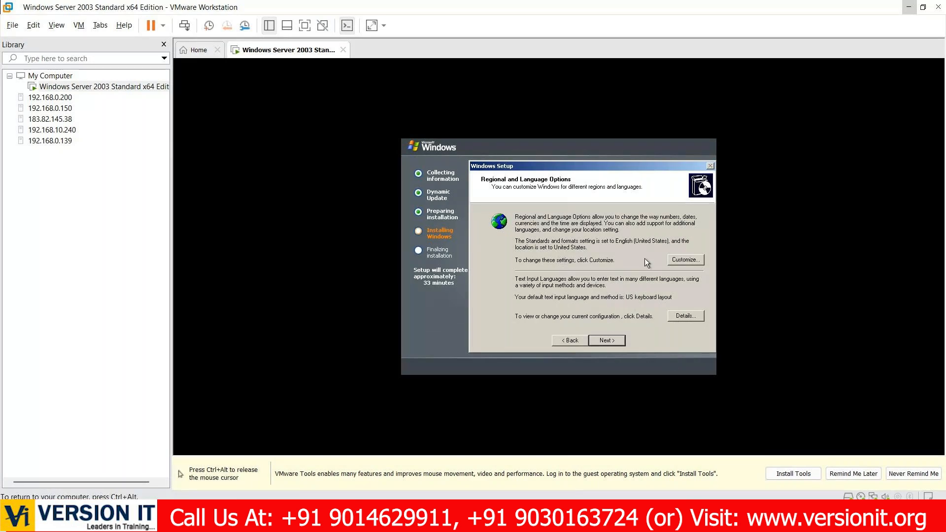
{"action": "left_click", "coordinate": [607, 343]}
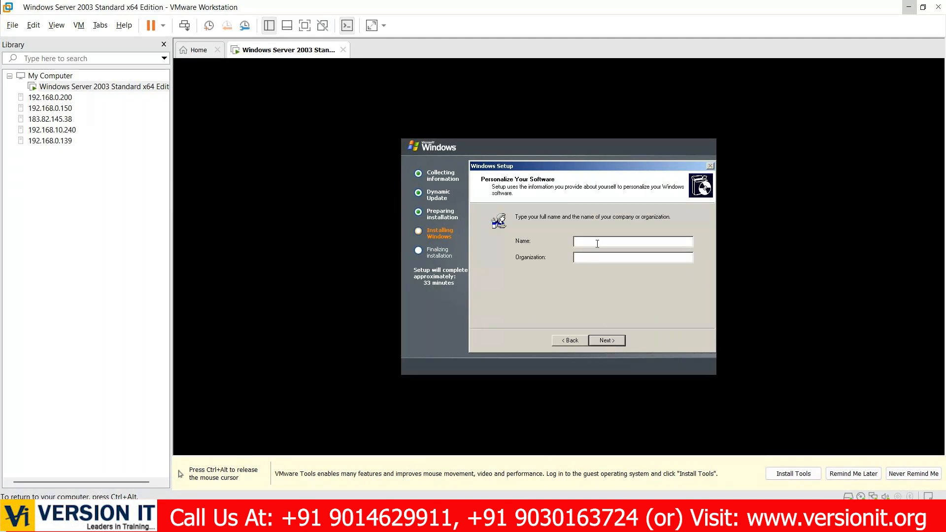
- Personalize the Windows installation with the name VERSIONIT and continue to the product key page
{"action": "type", "text": "SYE"}
{"action": "key", "text": "BackSpace"}
{"action": "key", "text": "BackSpace"}
{"action": "key", "text": "BackSpace"}
{"action": "type", "text": "VERSIONIT"}
{"action": "left_click", "coordinate": [606, 341]}
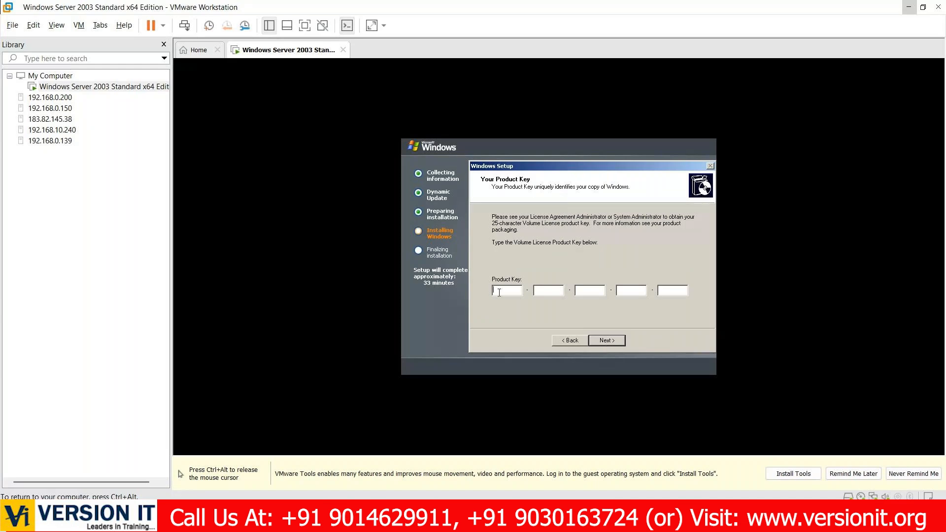
- Release the cursor from the virtual machine, switch to WhatsApp on the host, and open the SAPBASIS@8PM-NOV group chat
{"action": "key", "text": "ctrl+alt"}
{"action": "left_click", "coordinate": [557, 521]}
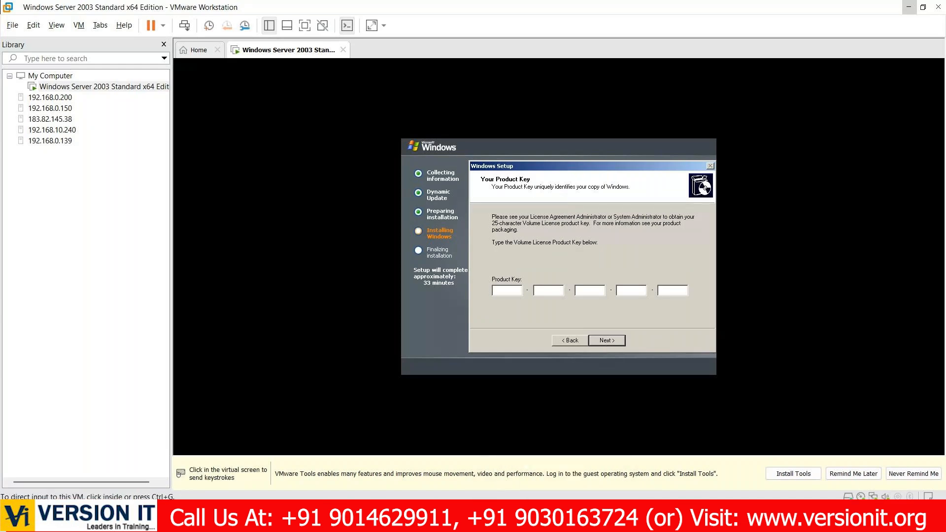
{"action": "left_click", "coordinate": [557, 522]}
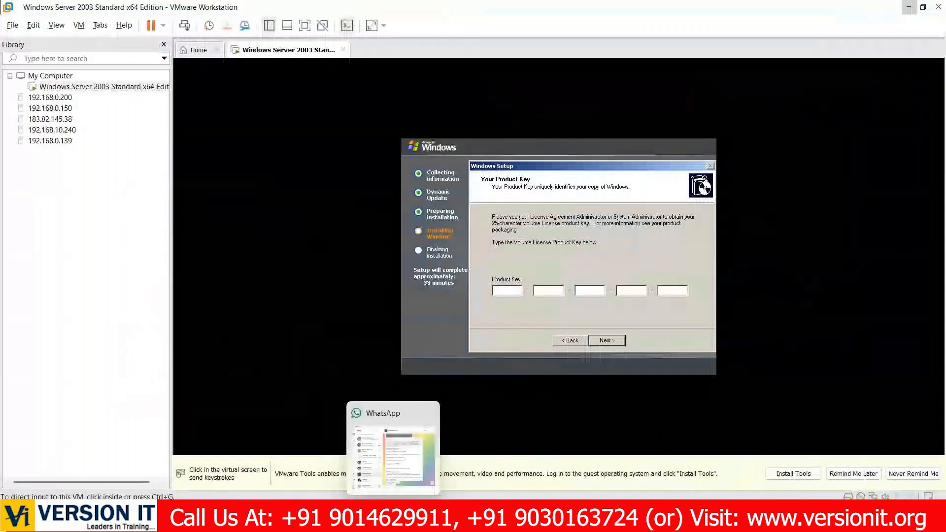
{"action": "left_click", "coordinate": [393, 520]}
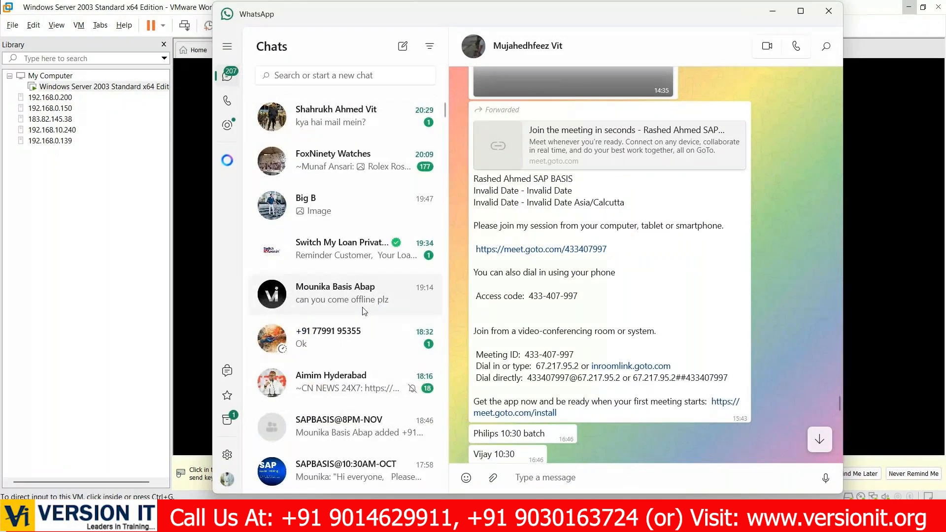
{"action": "scroll", "coordinate": [365, 311], "scroll_direction": "down", "scroll_amount": 3}
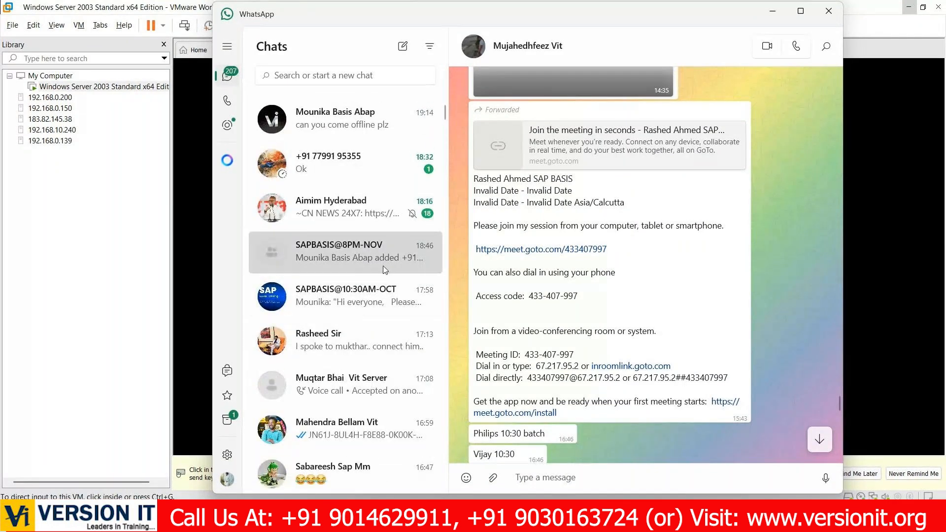
{"action": "left_click", "coordinate": [385, 269]}
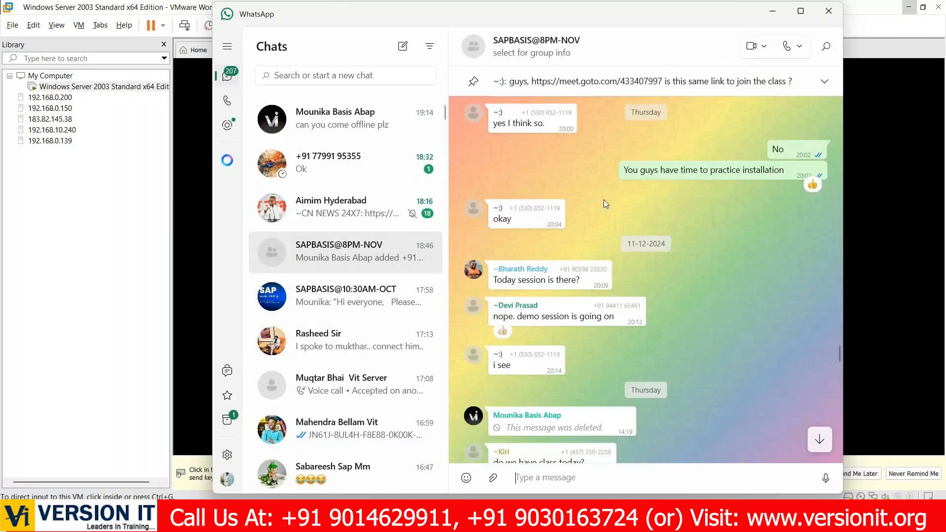
- Find and select the Windows Server 2003 product key in the group chat's history, and return to the virtual machine
{"action": "scroll", "coordinate": [604, 200], "scroll_direction": "up", "scroll_amount": 20}
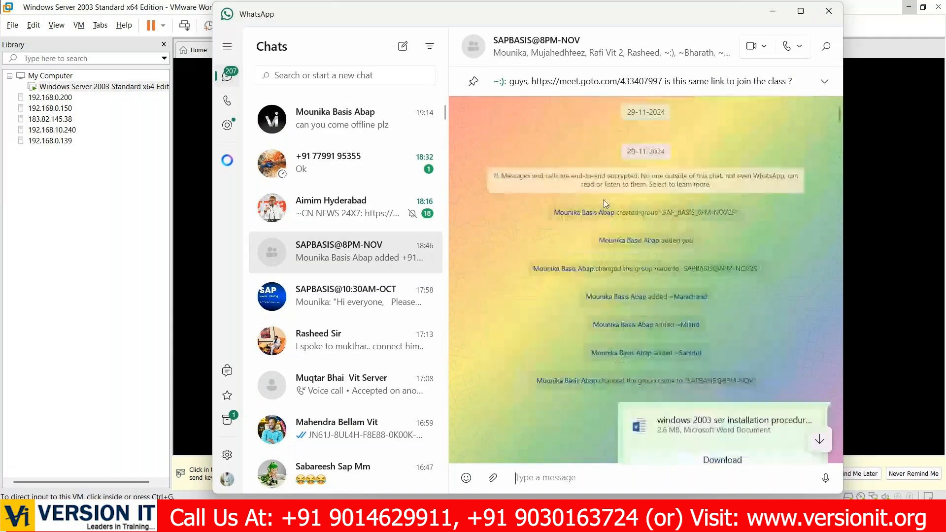
{"action": "scroll", "coordinate": [605, 204], "scroll_direction": "down", "scroll_amount": 4}
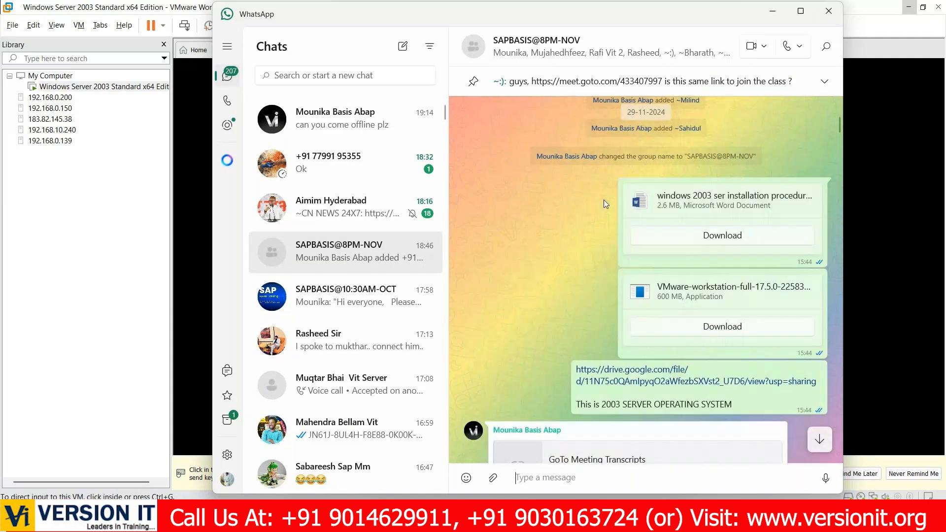
{"action": "scroll", "coordinate": [604, 200], "scroll_direction": "down", "scroll_amount": 2}
{"action": "scroll", "coordinate": [605, 205], "scroll_direction": "up", "scroll_amount": 4}
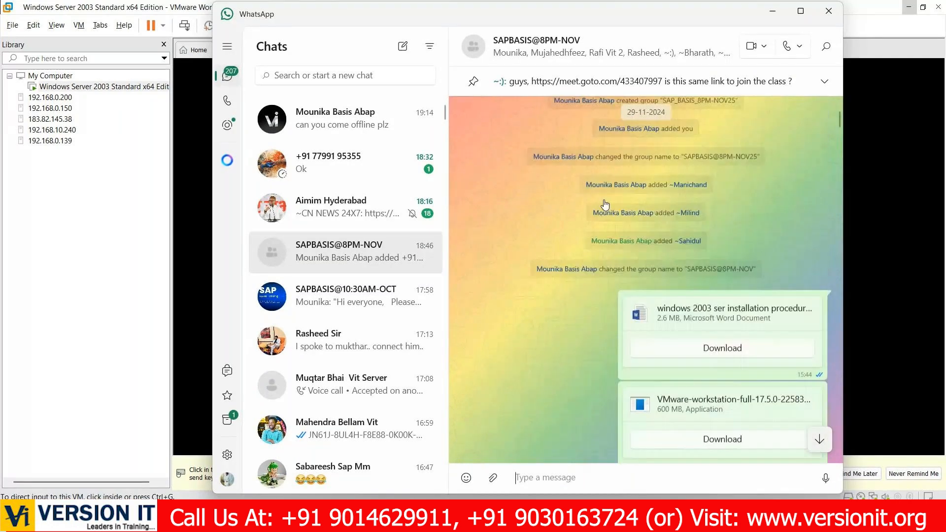
{"action": "scroll", "coordinate": [605, 205], "scroll_direction": "down", "scroll_amount": 5}
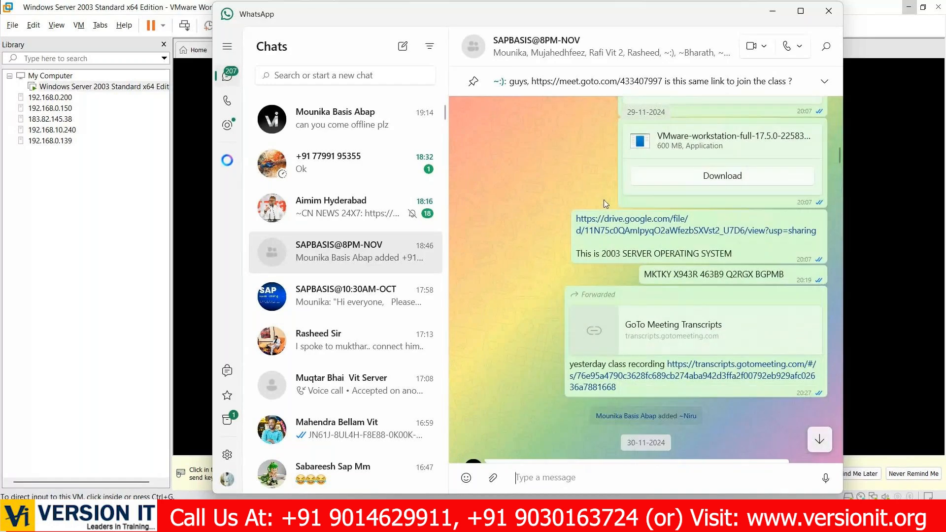
{"action": "scroll", "coordinate": [604, 200], "scroll_direction": "down", "scroll_amount": 1}
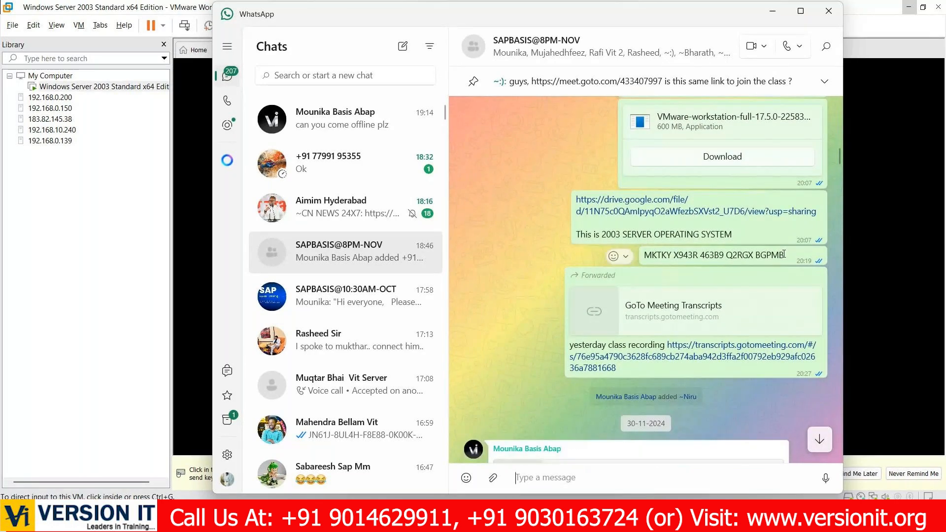
{"action": "left_click_drag", "start_coordinate": [784, 255], "coordinate": [642, 244]}
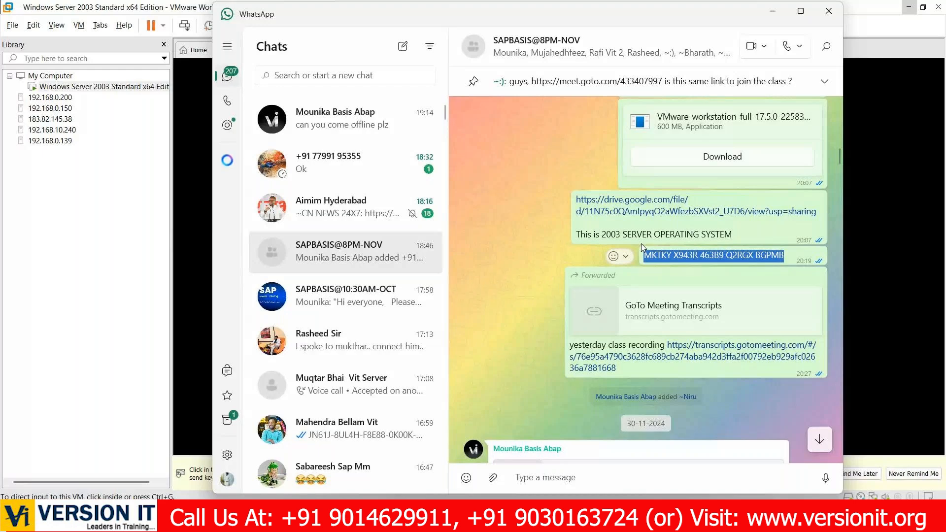
{"action": "left_click", "coordinate": [773, 19]}
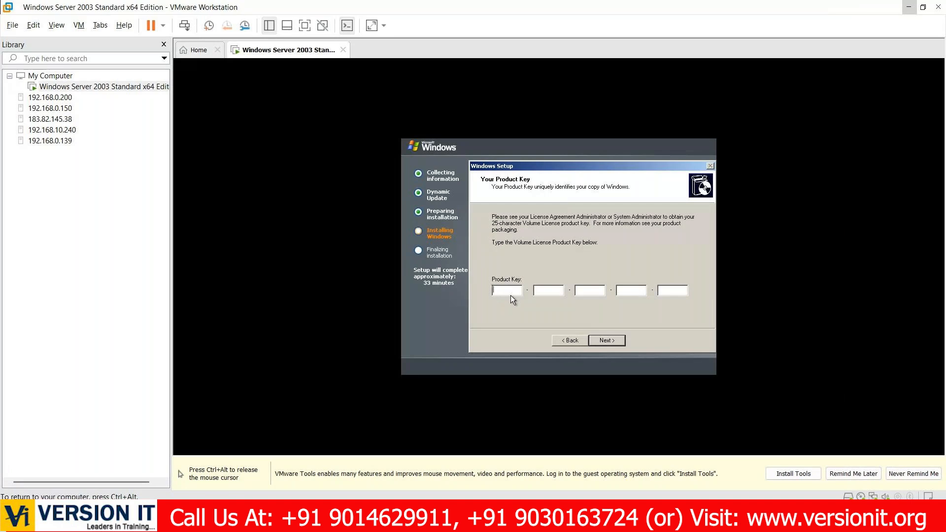
- Paste the copied product key into the Windows Setup product key fields and accept the default Per server licensing mode with 5 connections
{"action": "key", "text": "ctrl+alt"}
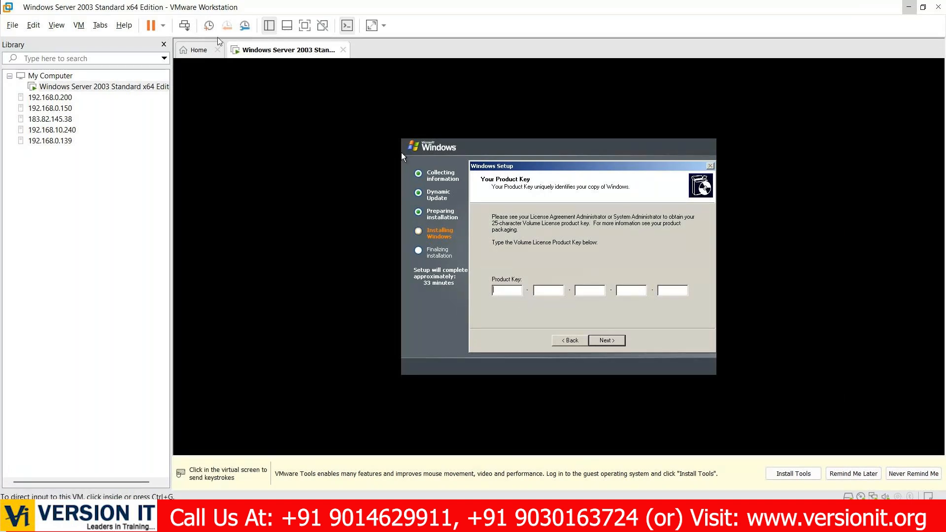
{"action": "left_click", "coordinate": [494, 302]}
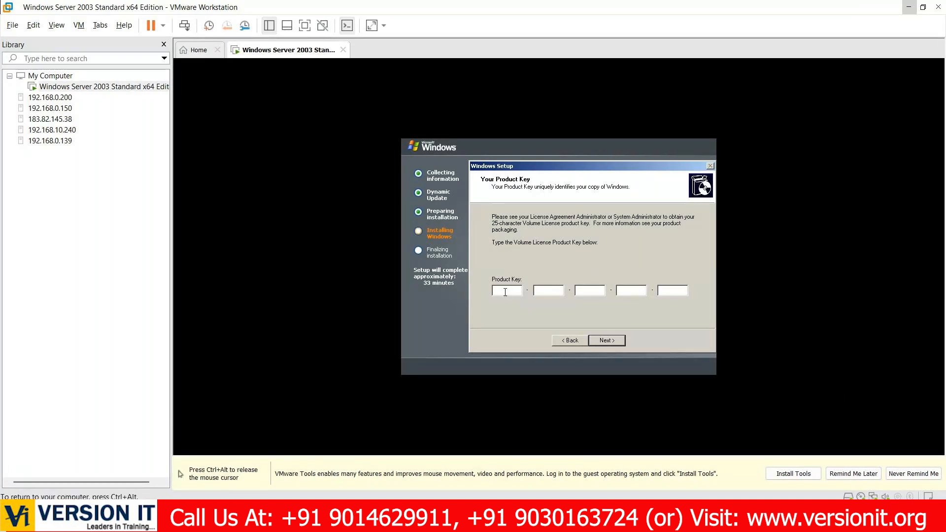
{"action": "key", "text": "ctrl+alt"}
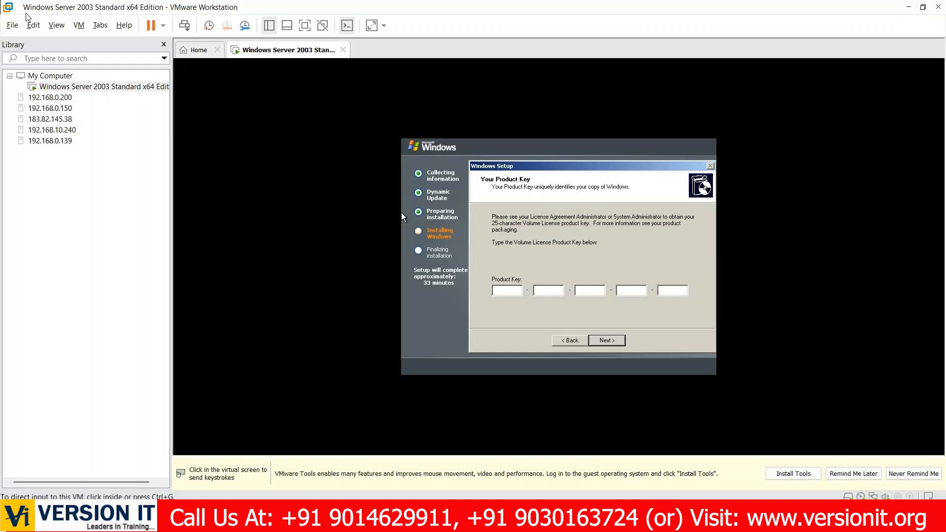
{"action": "left_click", "coordinate": [33, 24]}
{"action": "left_click", "coordinate": [57, 66]}
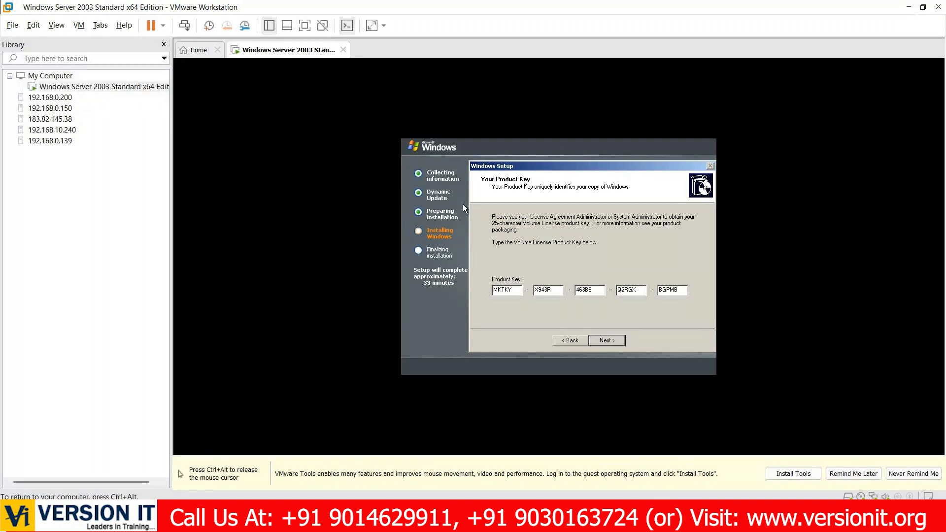
{"action": "left_click", "coordinate": [619, 341]}
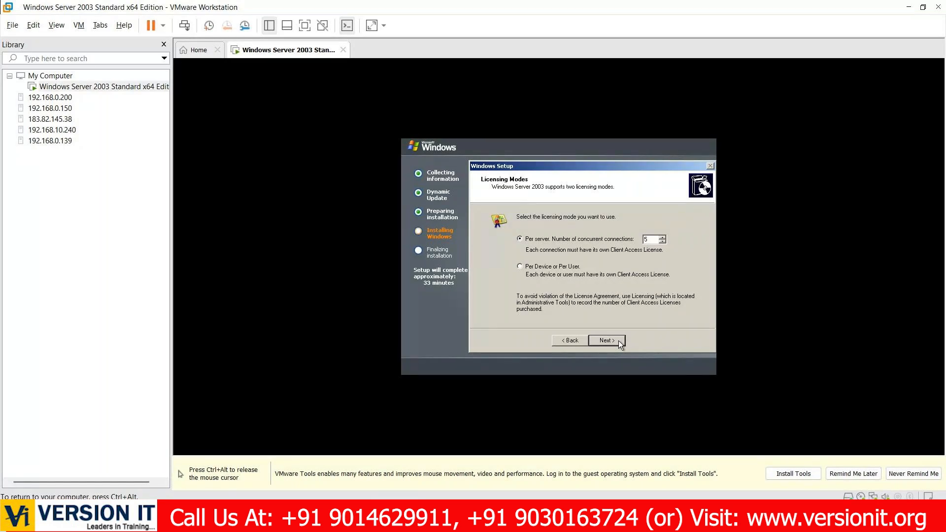
{"action": "left_click", "coordinate": [611, 341]}
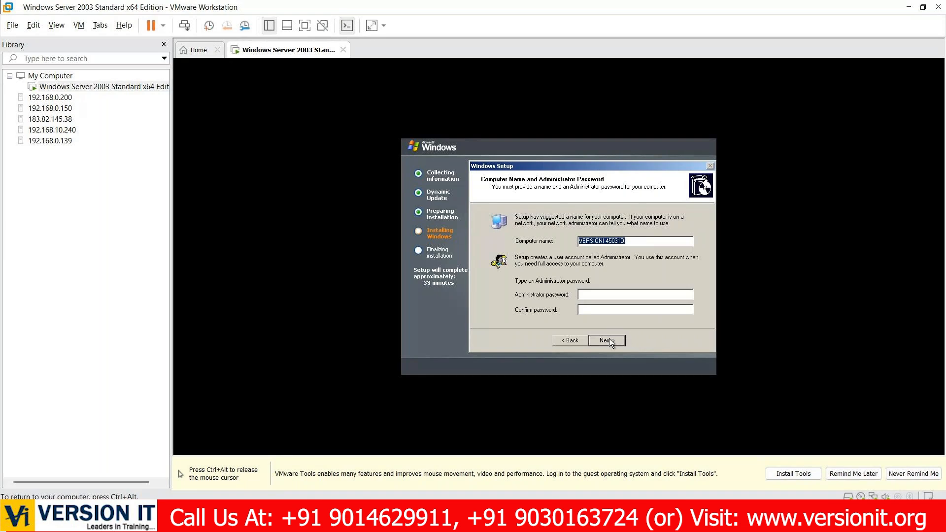
- Enter and confirm the Administrator password, keep the suggested computer name, and continue to the date and time settings
{"action": "left_click", "coordinate": [613, 293]}
{"action": "key", "text": "Caps_Lock"}
{"action": "type", "text": "••••••••••••••••"}
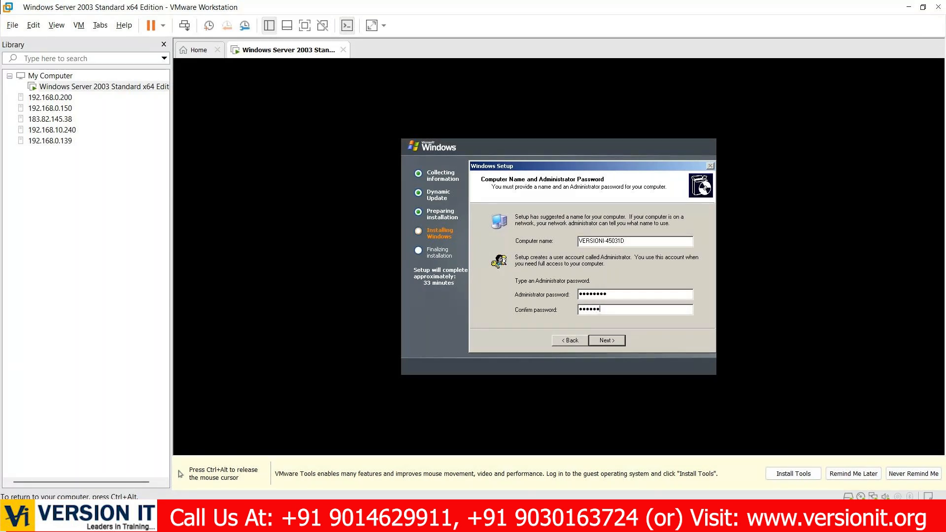
{"action": "left_click", "coordinate": [614, 341]}
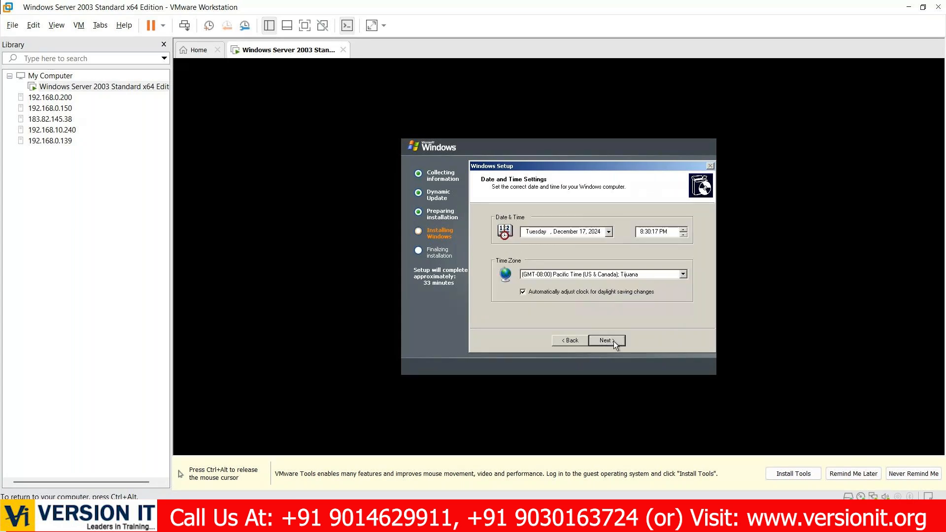
- Set the time zone to (GMT+05:30) Chennai, Kolkata, Mumbai, New Delhi and continue the installation
{"action": "left_click", "coordinate": [634, 273]}
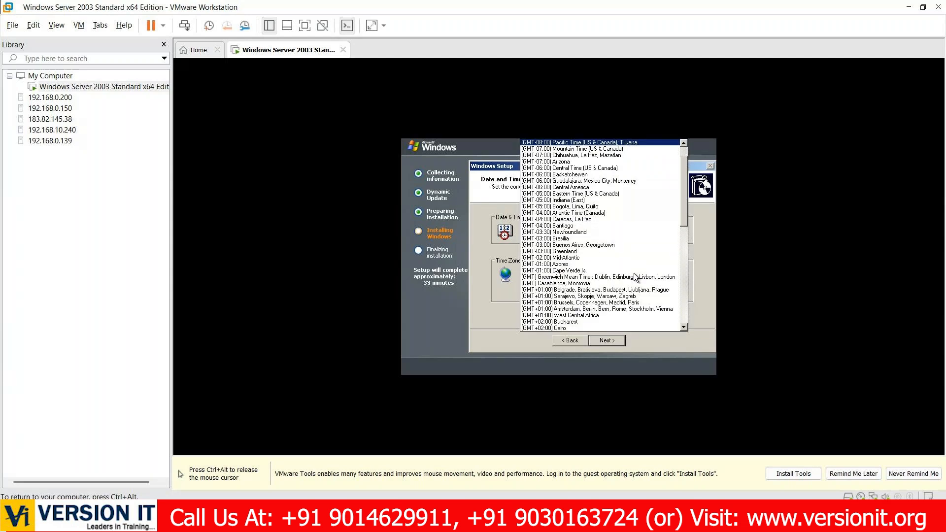
{"action": "scroll", "coordinate": [616, 242], "scroll_direction": "down", "scroll_amount": 3}
{"action": "scroll", "coordinate": [617, 242], "scroll_direction": "down", "scroll_amount": 10}
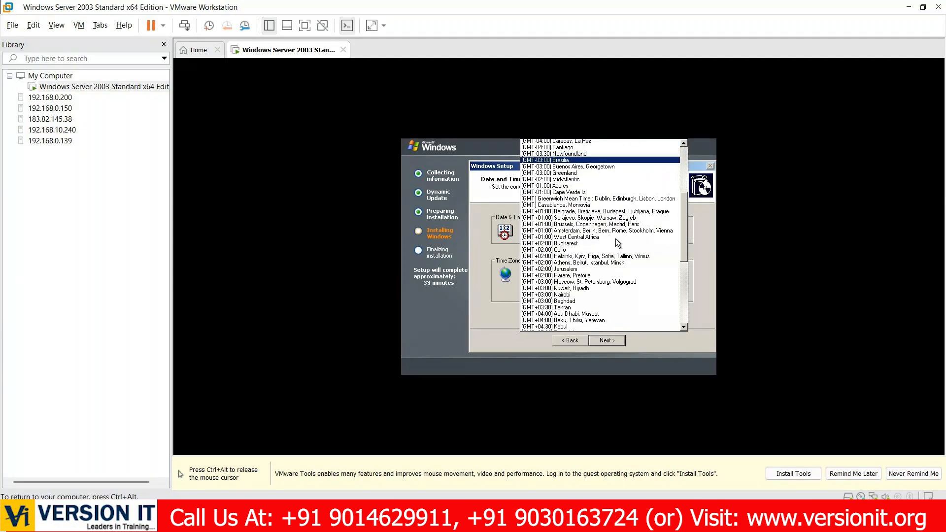
{"action": "scroll", "coordinate": [616, 242], "scroll_direction": "down", "scroll_amount": 2}
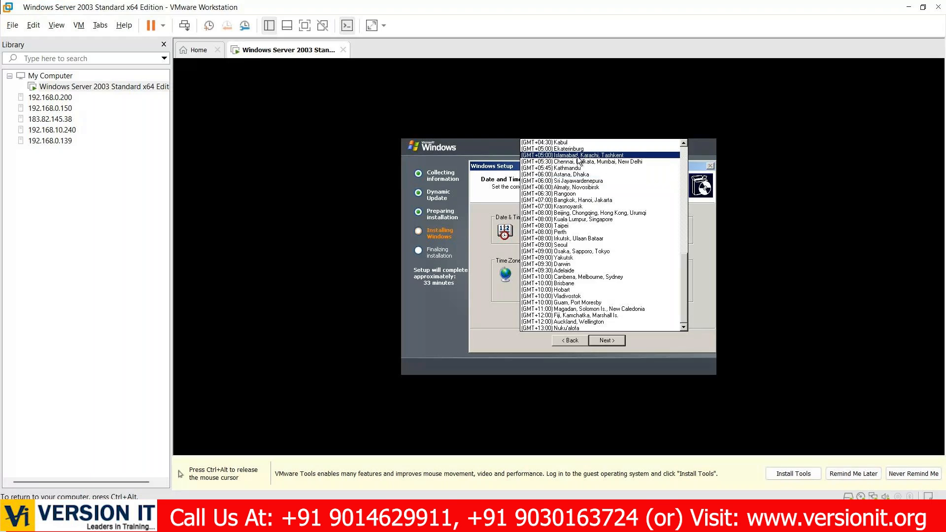
{"action": "left_click", "coordinate": [570, 162]}
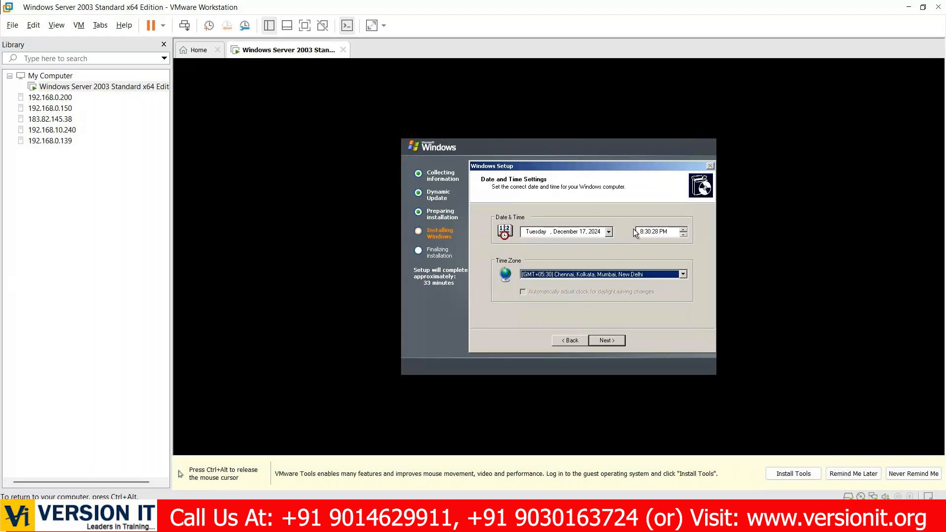
{"action": "left_click", "coordinate": [606, 340]}
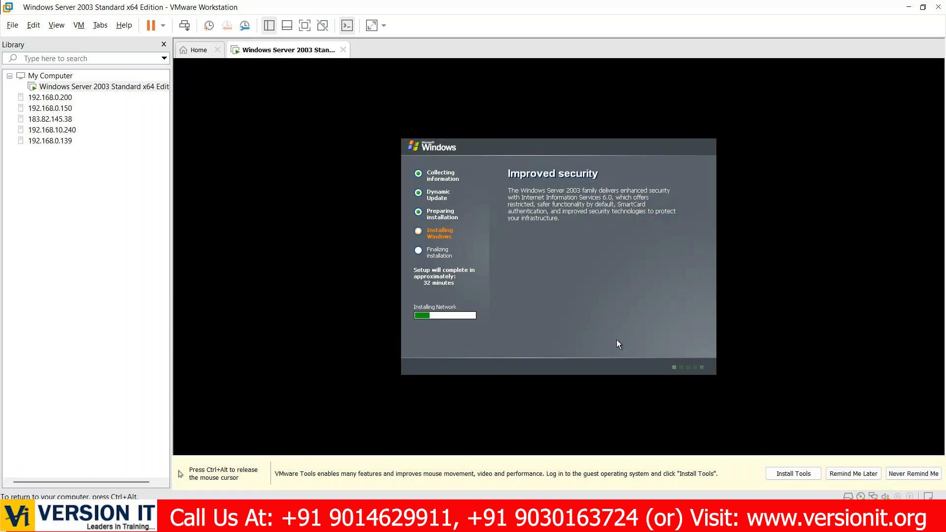